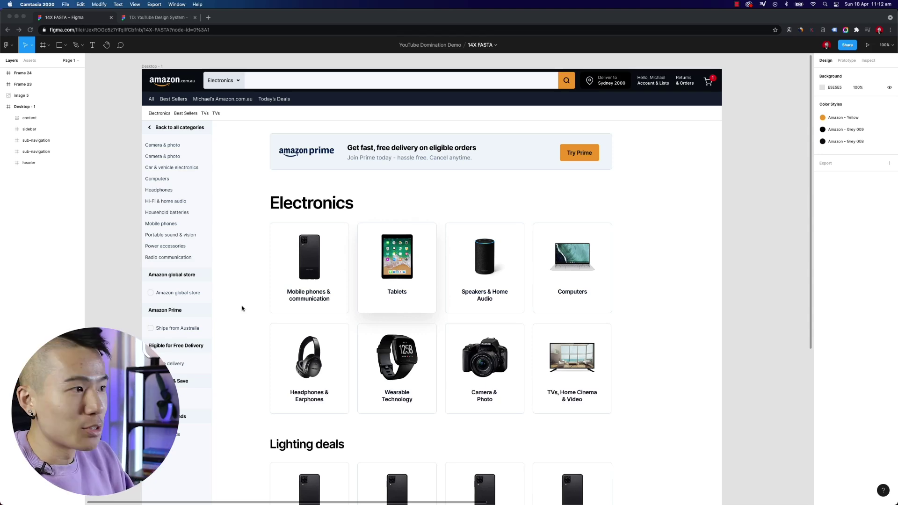
Look at the live Amazon Electronics page in its own window for comparison, and return to the Figma design.
key("ctrl+Up")
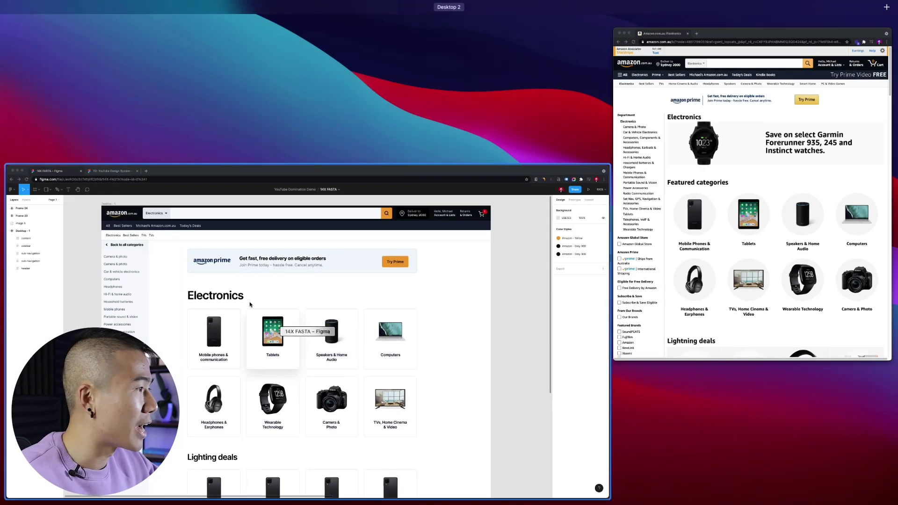
left_click(748, 194)
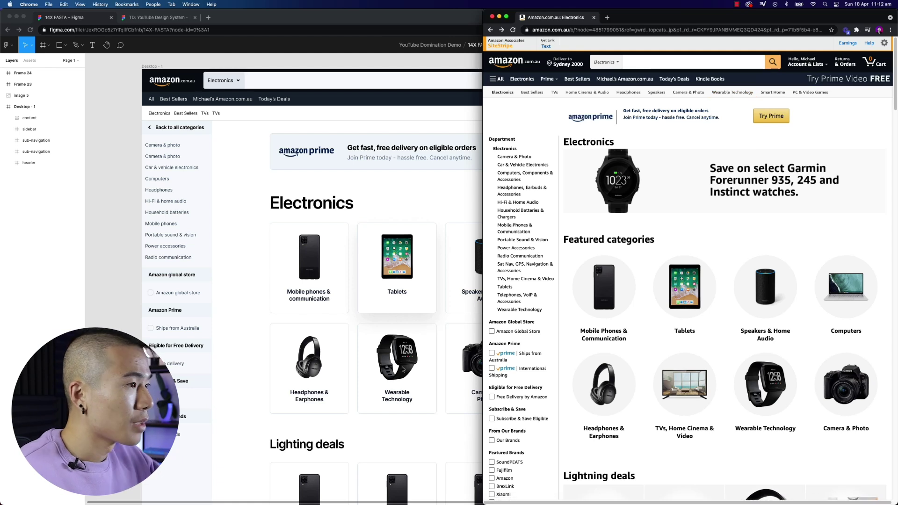
left_click(394, 202)
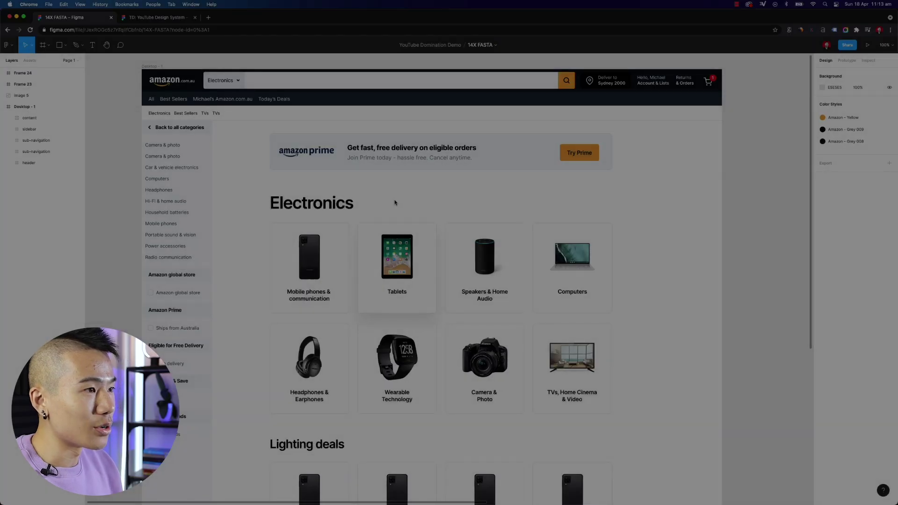
Try narrowing the Desktop - 1 frame to test how its layout responds.
left_click(162, 70)
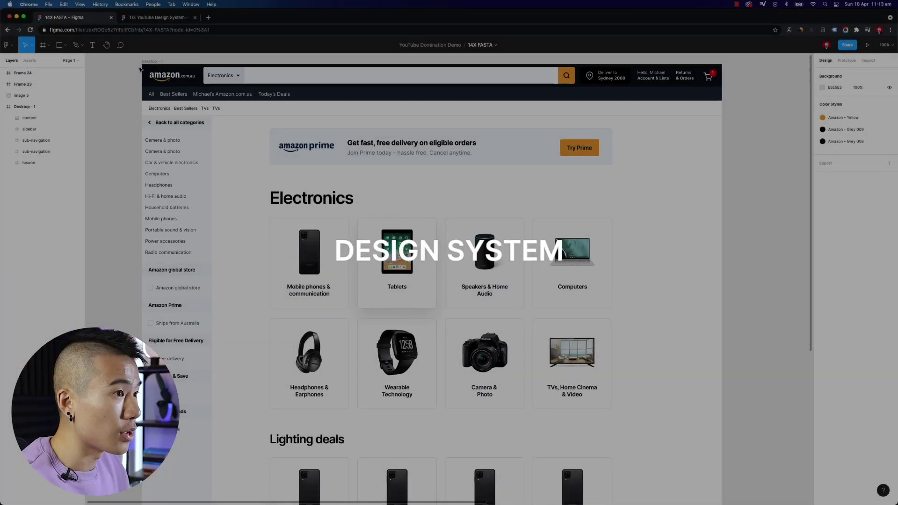
left_click_drag(722, 261, 661, 281)
scroll(335, 236, "left", 3)
left_click(282, 146)
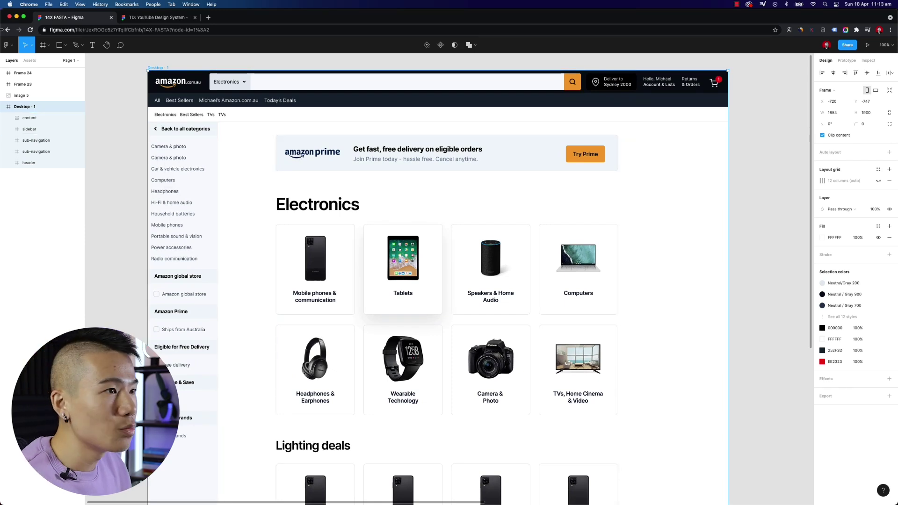
Open the TD: YouTube Design System file from the library and browse its Atoms pages from Typography to Drop Shadows.
left_click(30, 60)
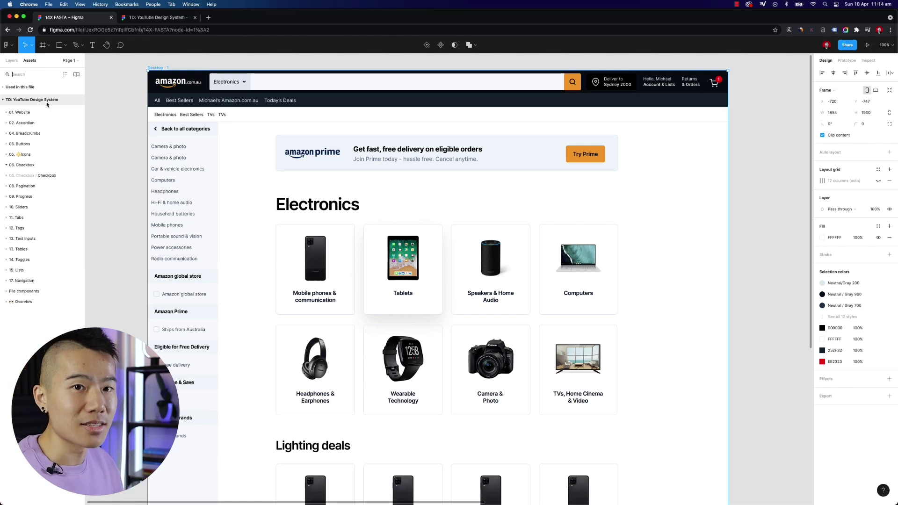
left_click(80, 99)
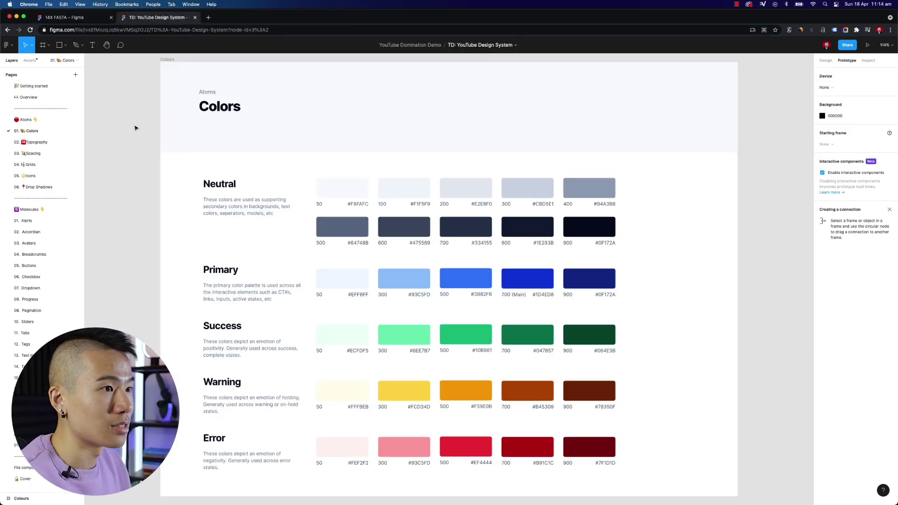
left_click(36, 142)
left_click(41, 154)
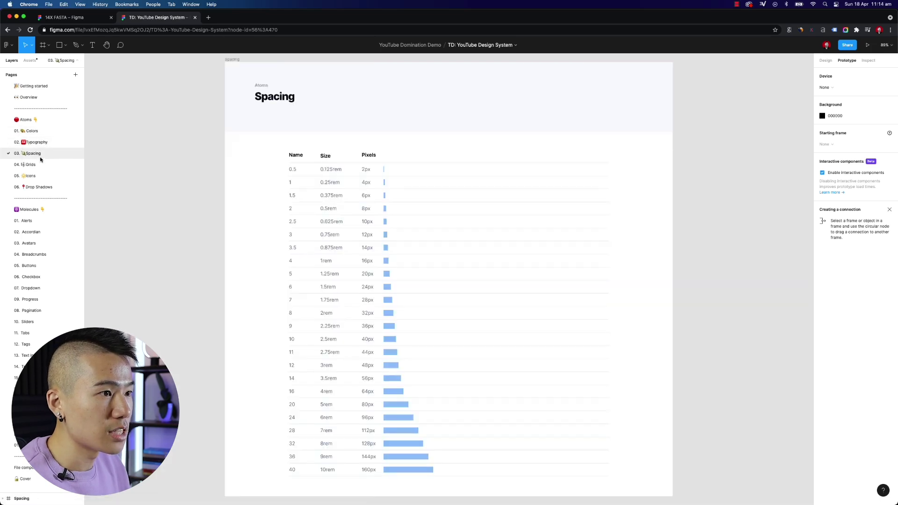
left_click(40, 164)
left_click(40, 176)
left_click(40, 187)
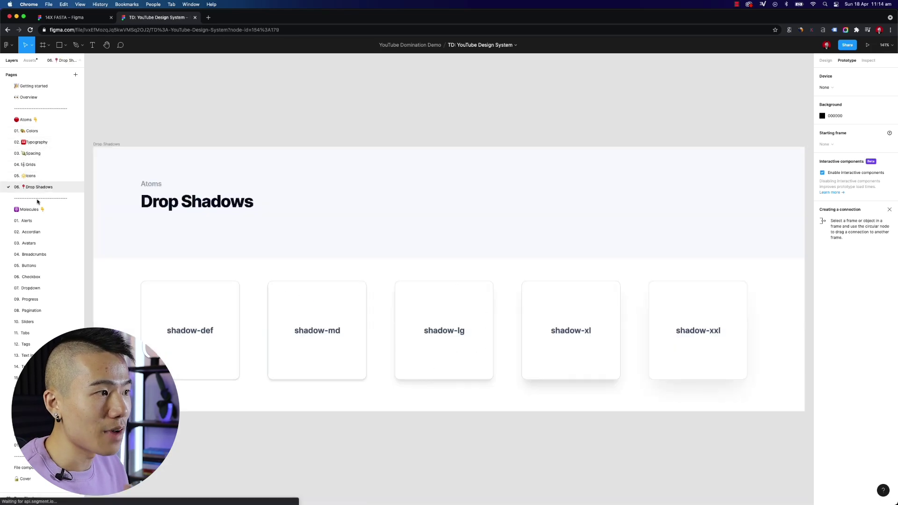
Browse the design system's Molecules pages, including Avatars, Buttons, Pagination, Tabs and Lists.
left_click(36, 209)
left_click(34, 243)
left_click(29, 266)
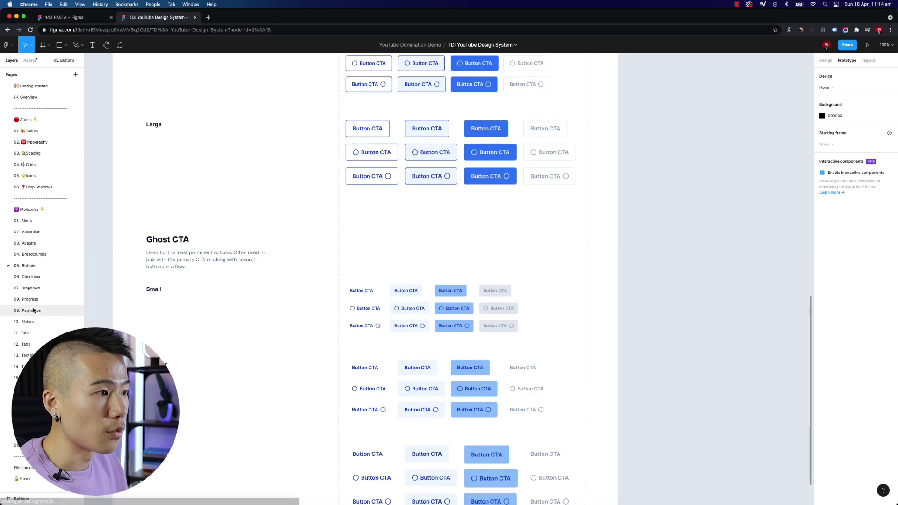
left_click(31, 310)
left_click(25, 332)
left_click(28, 377)
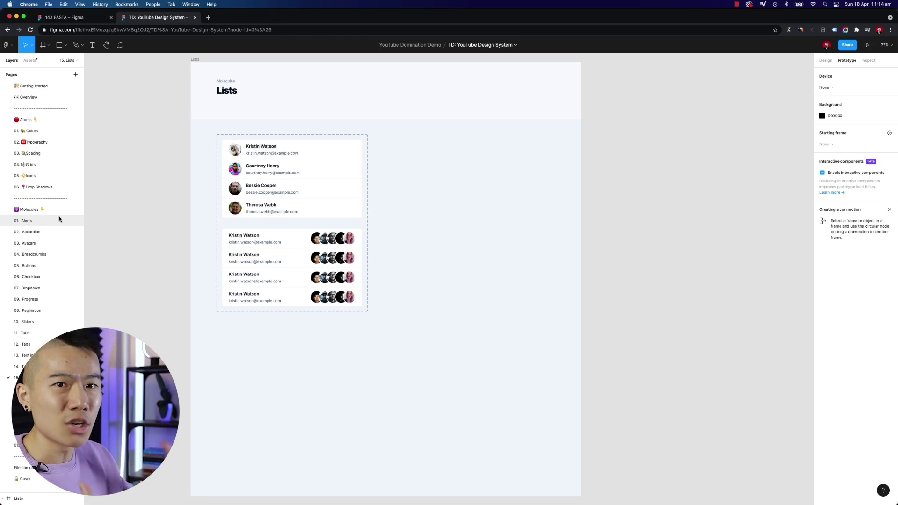
Revisit the Colors page and examine the display, heading and paragraph styles on the Typography page.
left_click(57, 131)
left_click(49, 144)
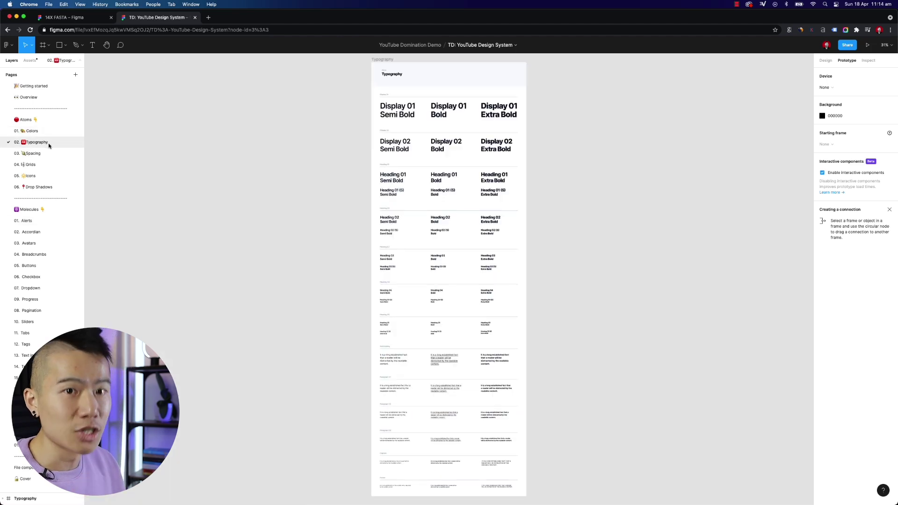
scroll(448, 153, "up", 3)
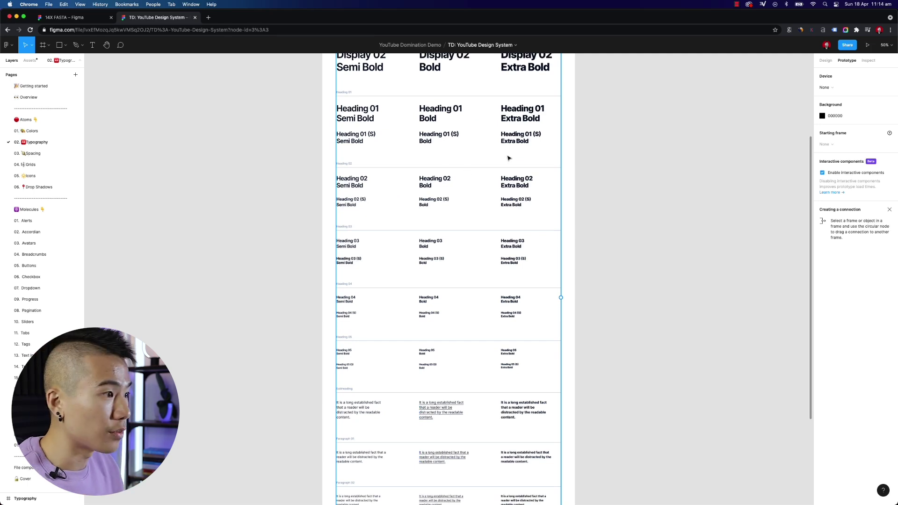
scroll(509, 159, "up", 5)
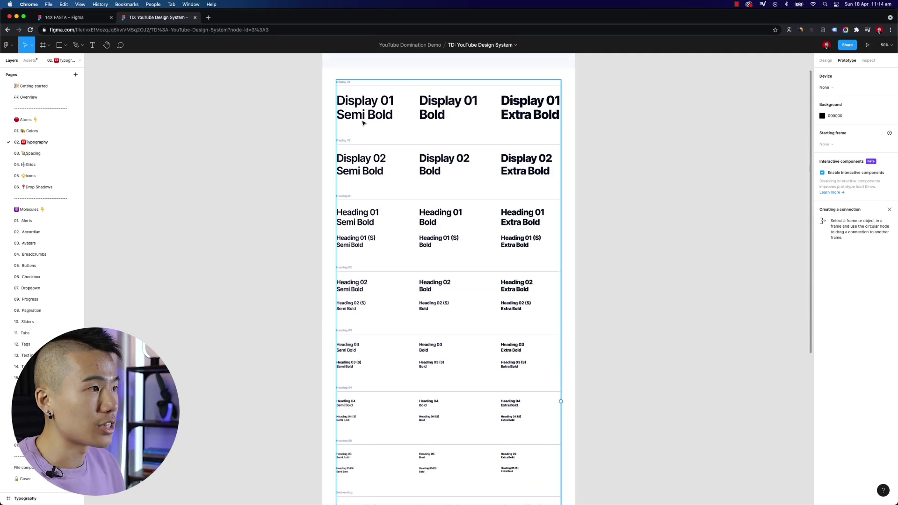
scroll(363, 117, "down", 1)
scroll(360, 140, "down", 3)
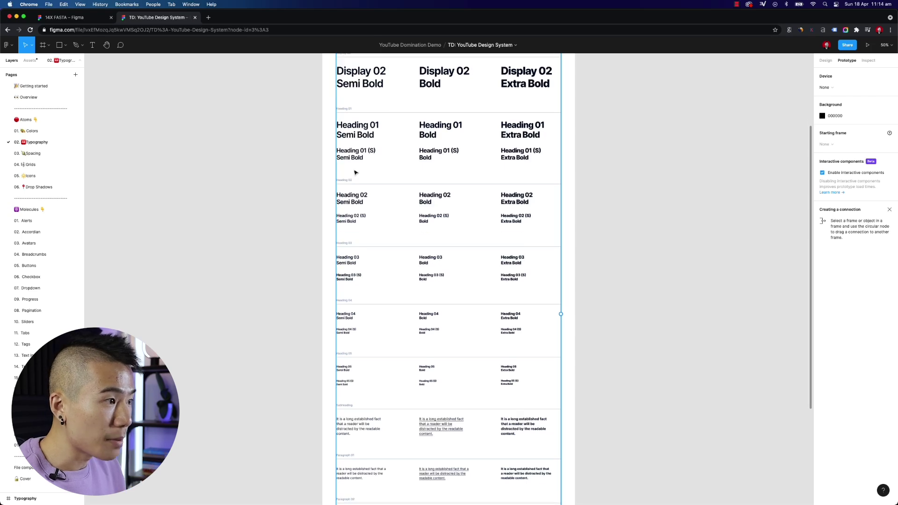
scroll(354, 178, "down", 2)
scroll(353, 187, "down", 5)
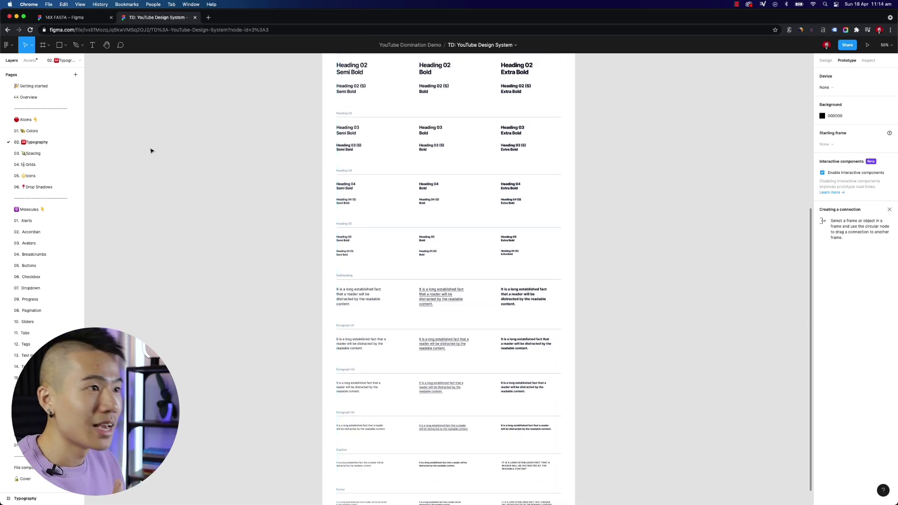
Switch back to the 14X FASTA file and inspect the text styles used in the sub-navigation and header items.
left_click(71, 21)
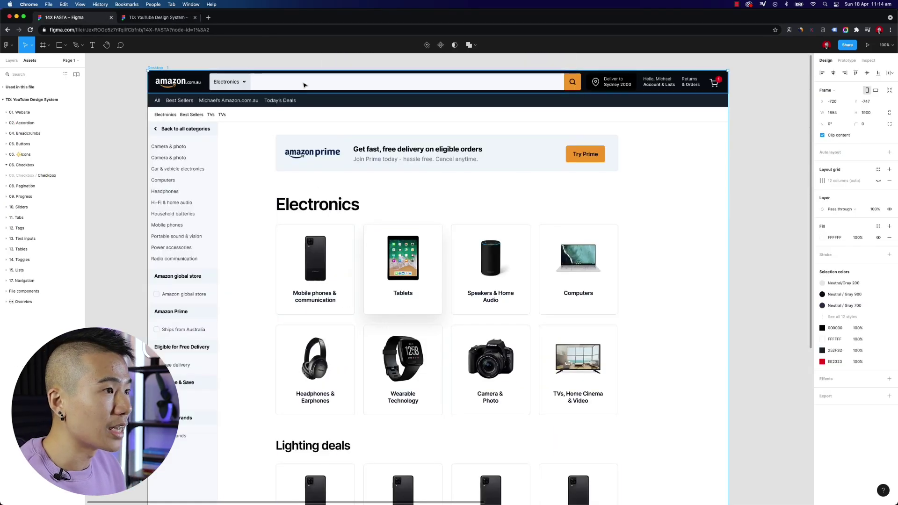
left_click(227, 101)
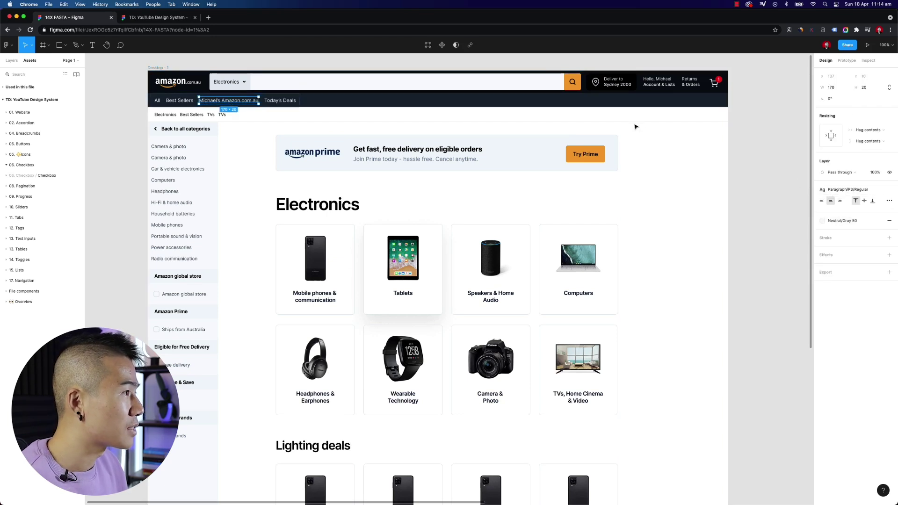
left_click(612, 79)
left_click(657, 85)
double_click(657, 85)
Inspect the Prime banner heading's text and colour styles and the Try Prime button's component properties.
left_click(433, 154)
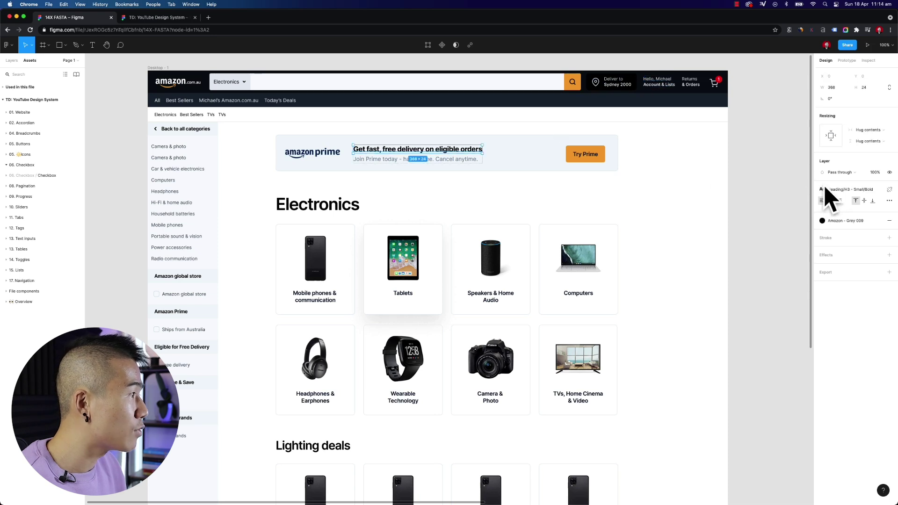
left_click(837, 220)
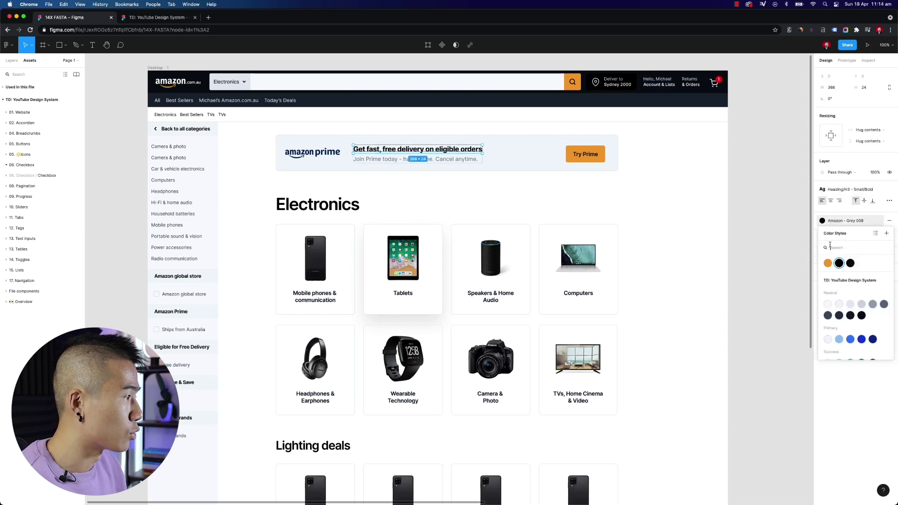
left_click(727, 247)
left_click(586, 154)
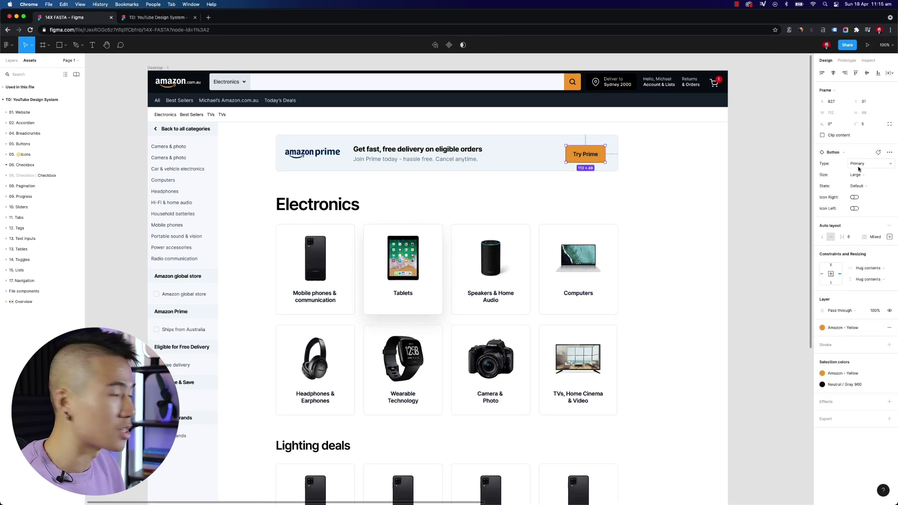
left_click(635, 207)
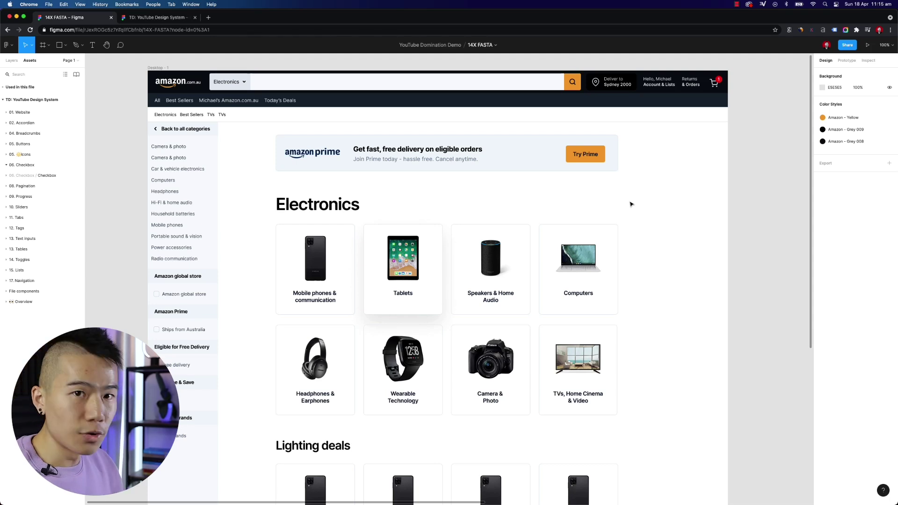
Show the page's layer structure and compare the design with the live Amazon page.
left_click(12, 60)
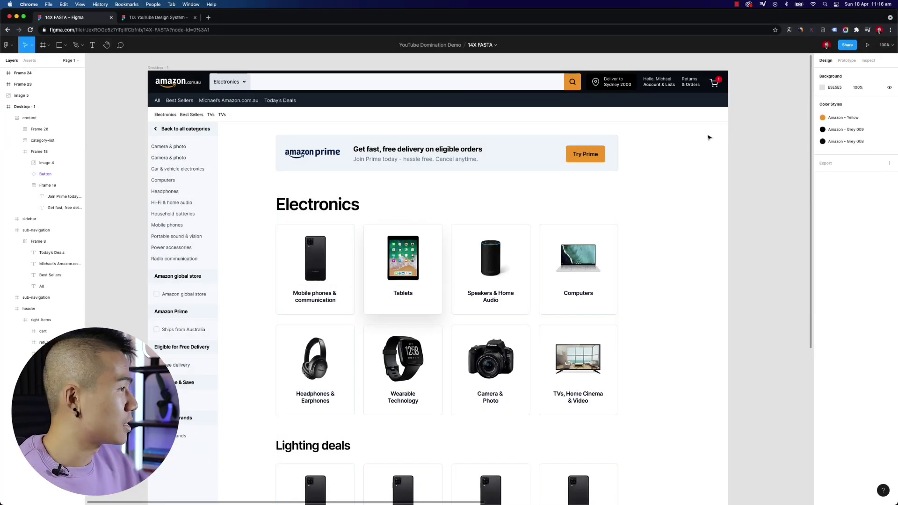
key("ctrl+Up")
left_click(703, 170)
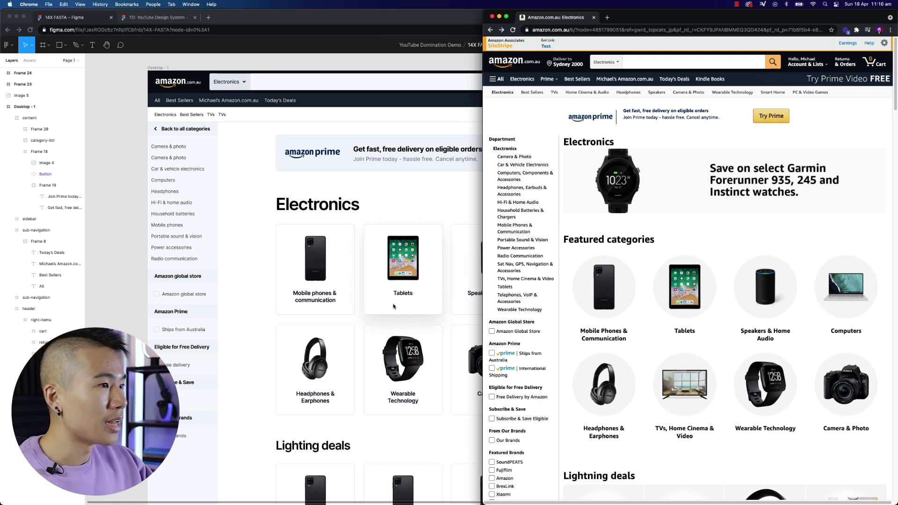
left_click(256, 293)
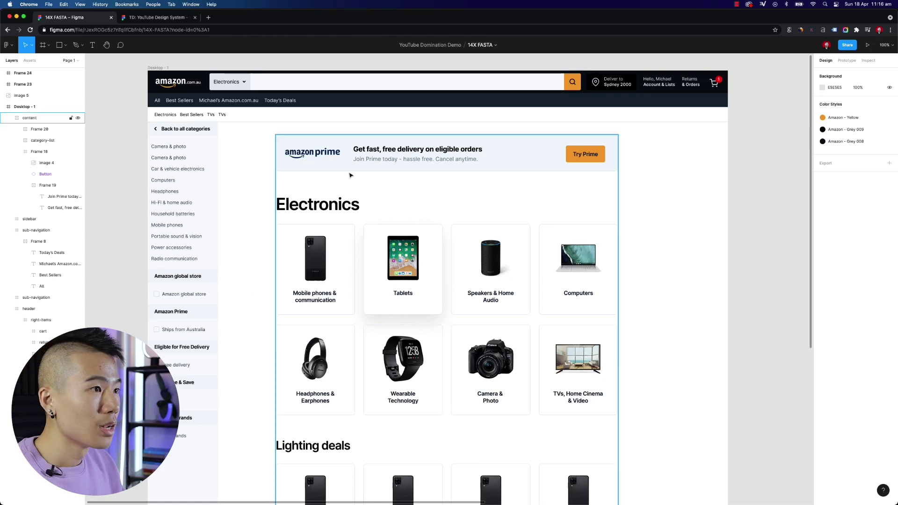
Widen the Desktop - 1 frame to about 1715 px.
left_click(158, 68)
scroll(482, 202, "right", 2)
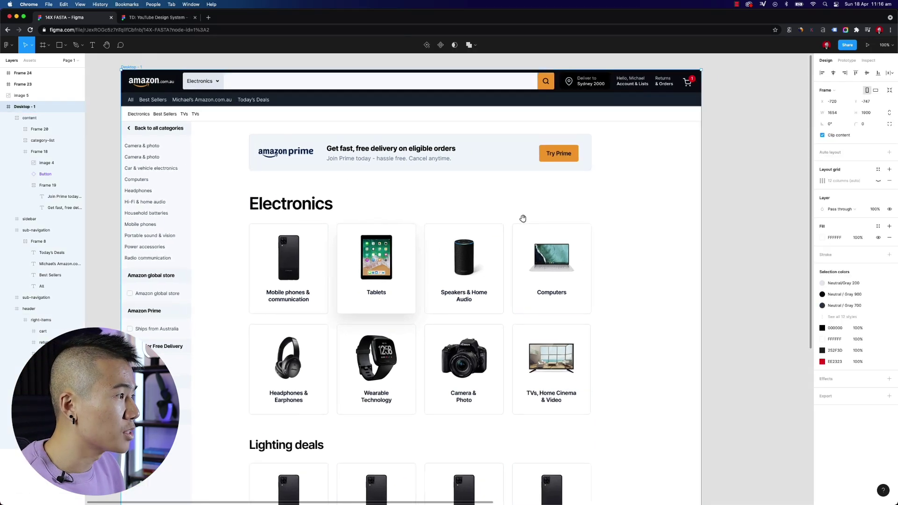
left_click_drag(699, 230, 722, 238)
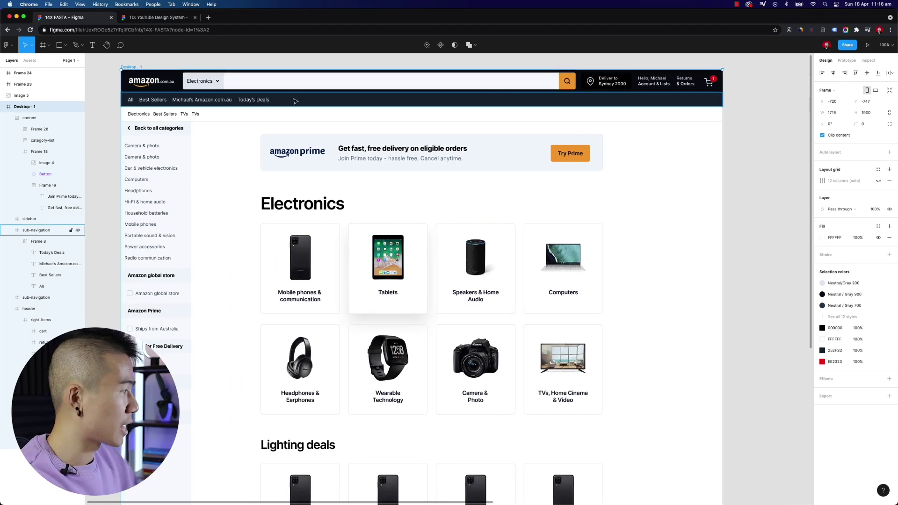
Resize the live Amazon page's browser window to see how its layout adapts, and return to the design.
key("ctrl+Up")
left_click(613, 115)
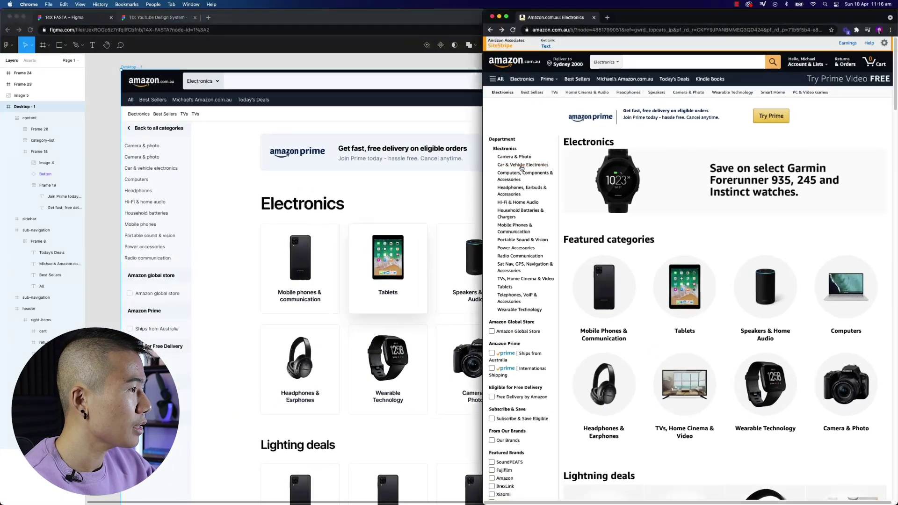
left_click_drag(481, 199, 427, 177)
left_click(416, 128)
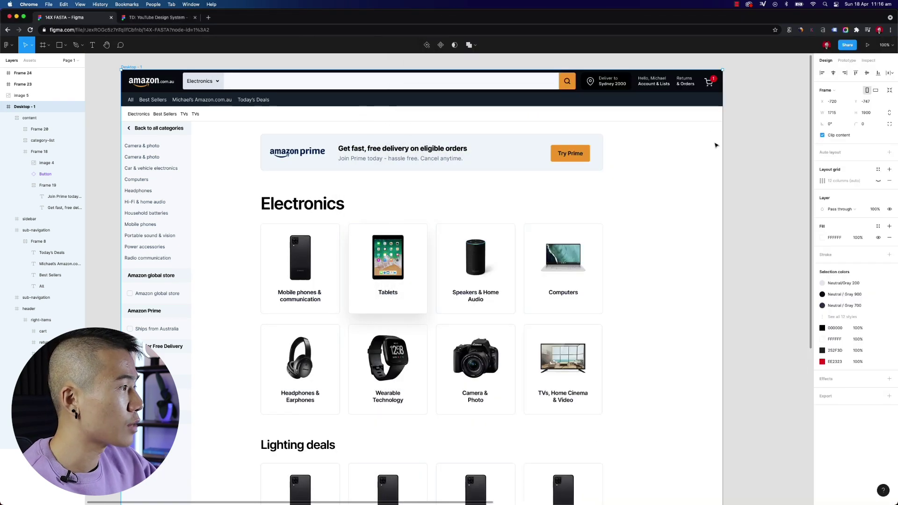
Narrow the Desktop - 1 frame to about 1531 px wide.
left_click_drag(722, 145, 658, 192)
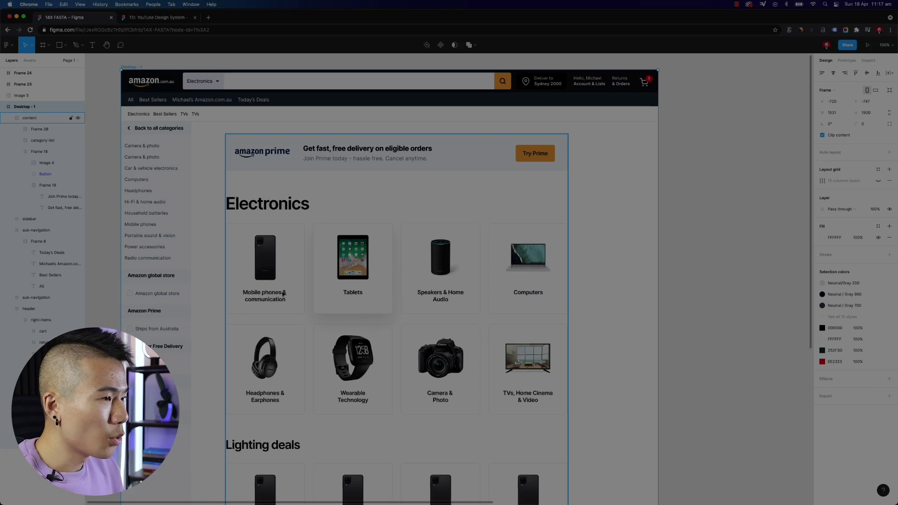
left_click_drag(200, 251, 260, 249)
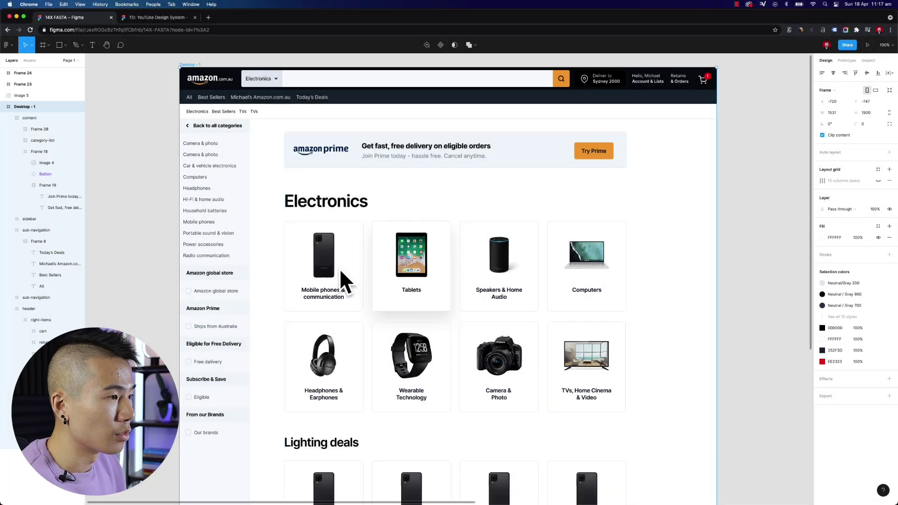
Duplicate the Mobile phones & communication card three times in the first row of the Electronics section.
left_click(341, 272)
double_click(336, 264)
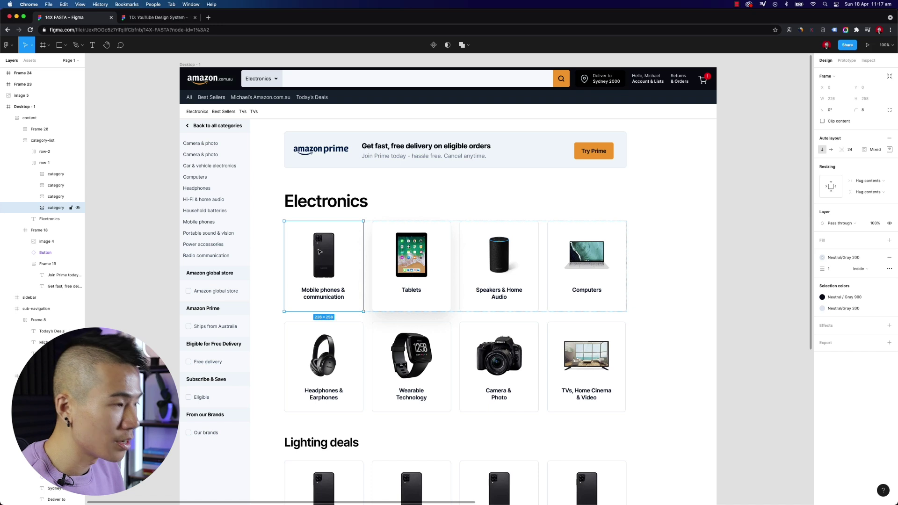
key("super+d")
key("super+d")
key("super+d")
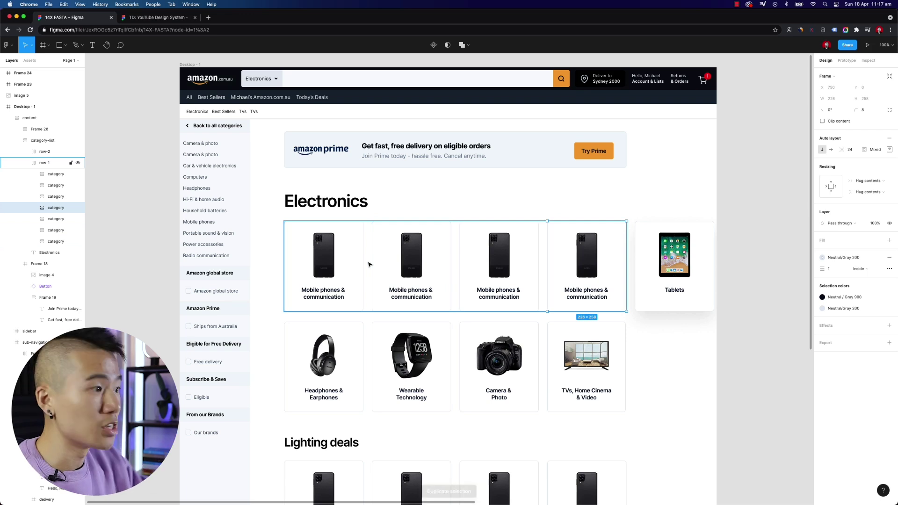
Delete the three duplicated Mobile phones & communication cards from the first Electronics row.
key("Delete")
left_click(434, 281)
left_click(437, 273)
left_click(470, 229, "shift")
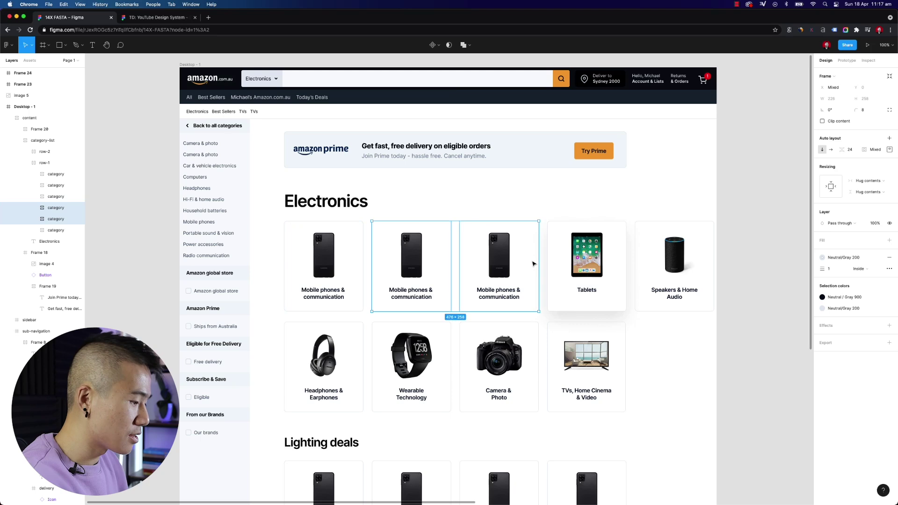
key("Delete")
Load the images 1.png to 4.png from the Photos folder for placement on the Electronics cards.
left_click(316, 264, "super")
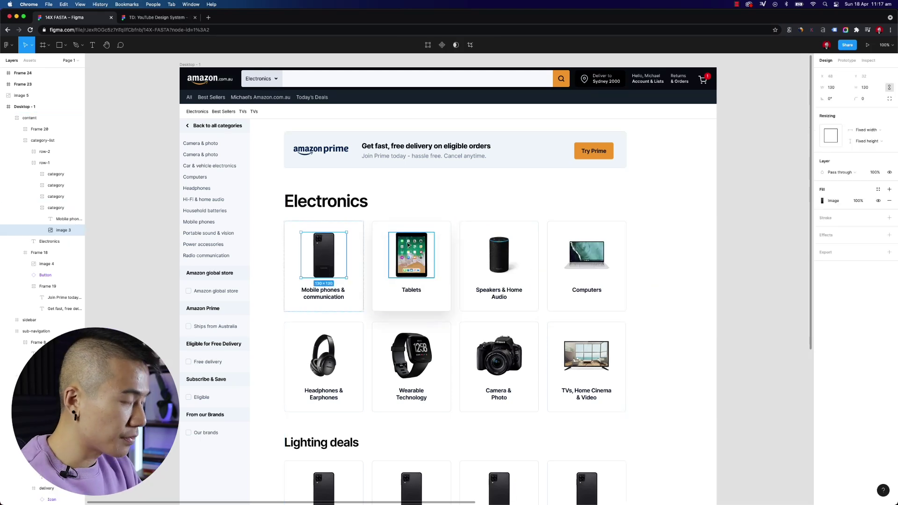
key("super+shift+k")
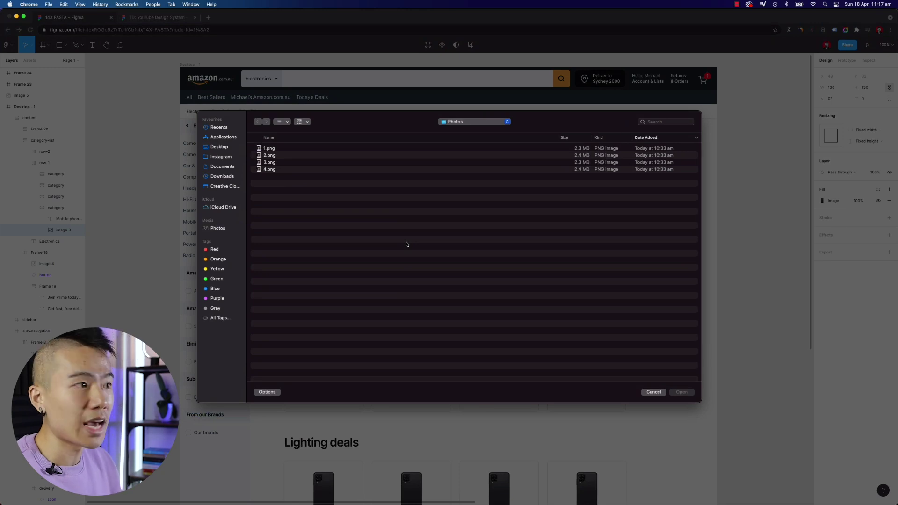
key("super+a")
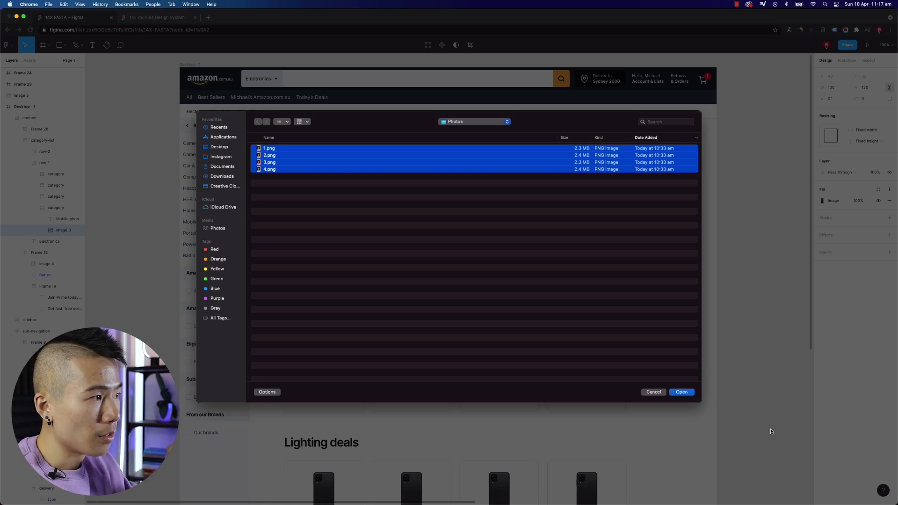
left_click(287, 225)
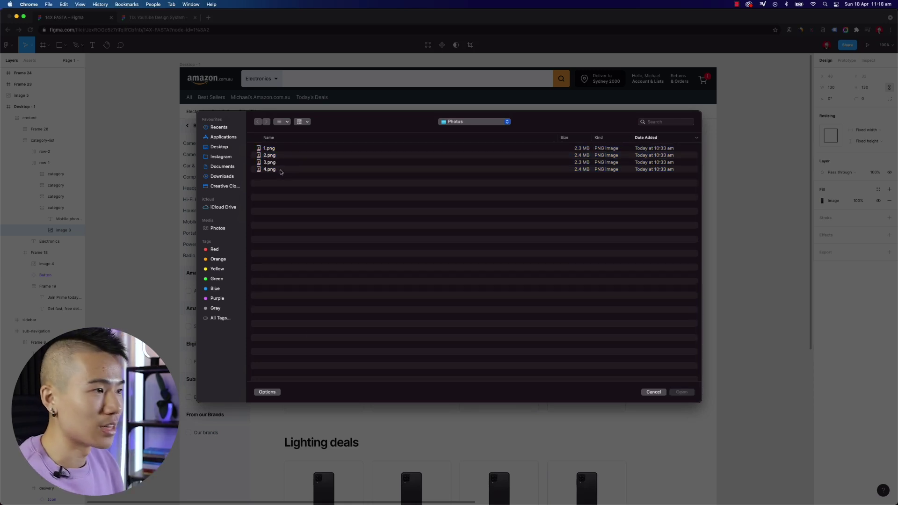
left_click_drag(281, 170, 291, 148)
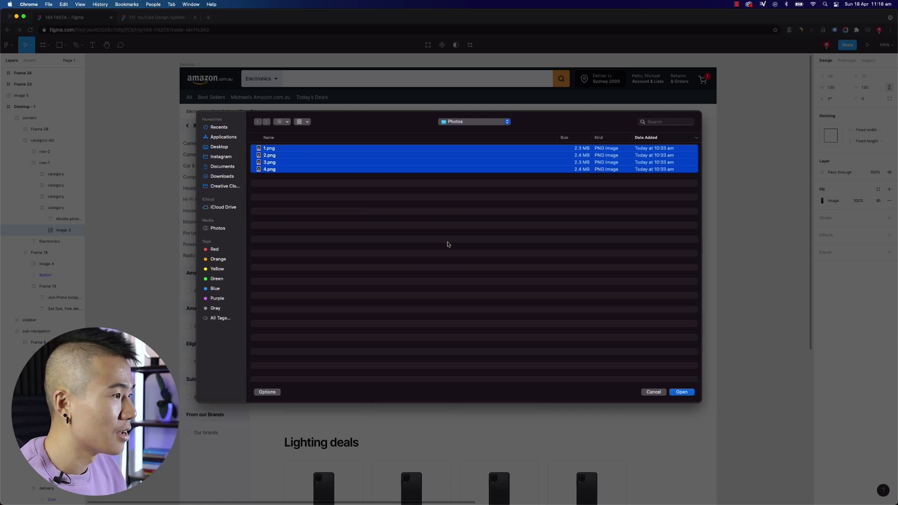
left_click(682, 392)
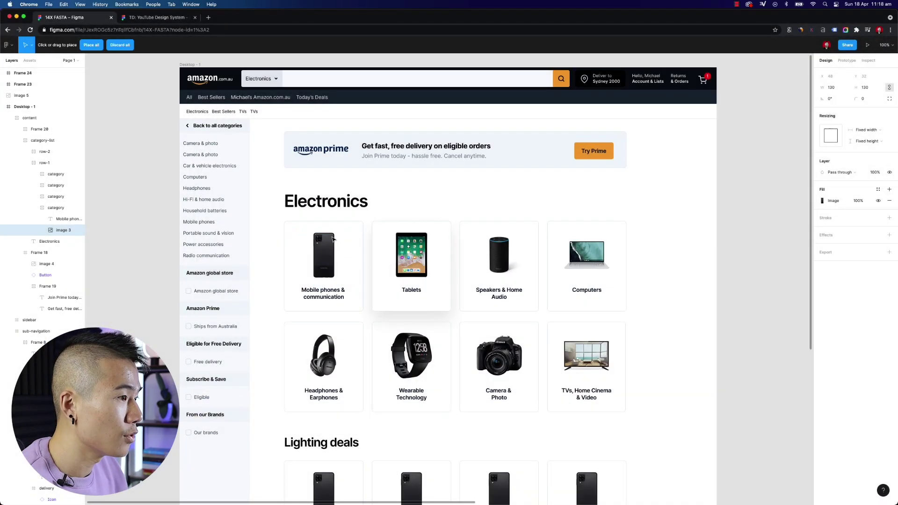
Place the four loaded photos into the Mobile phones & communication, Tablets, Speakers & Home Audio and Computers cards.
left_click(323, 248)
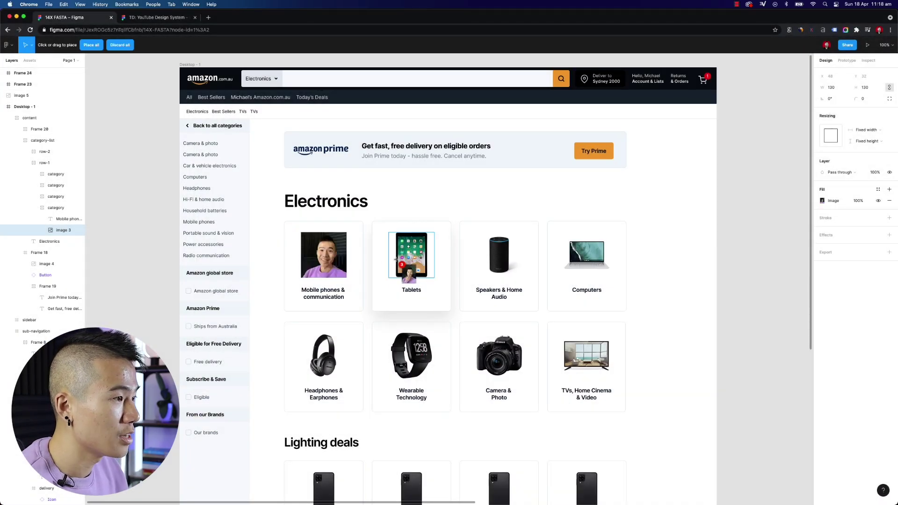
left_click(411, 255)
left_click(499, 254)
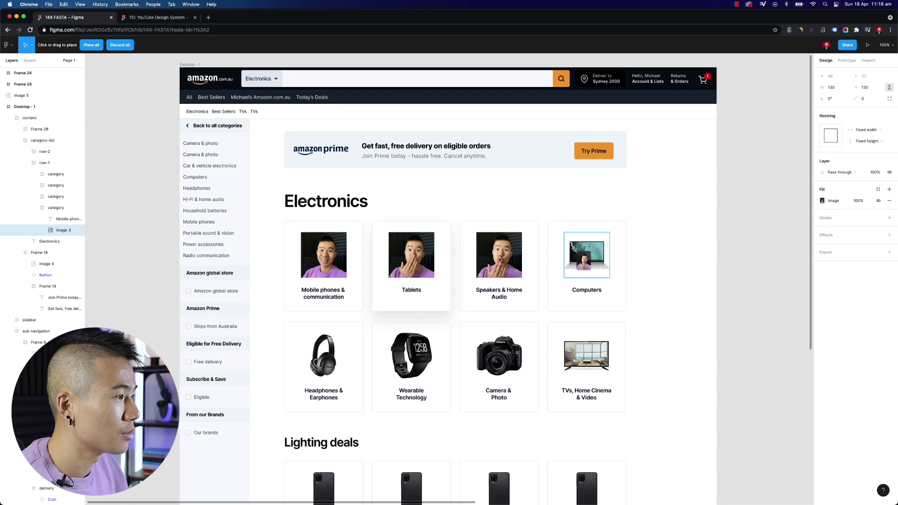
left_click(576, 253)
left_click(676, 216)
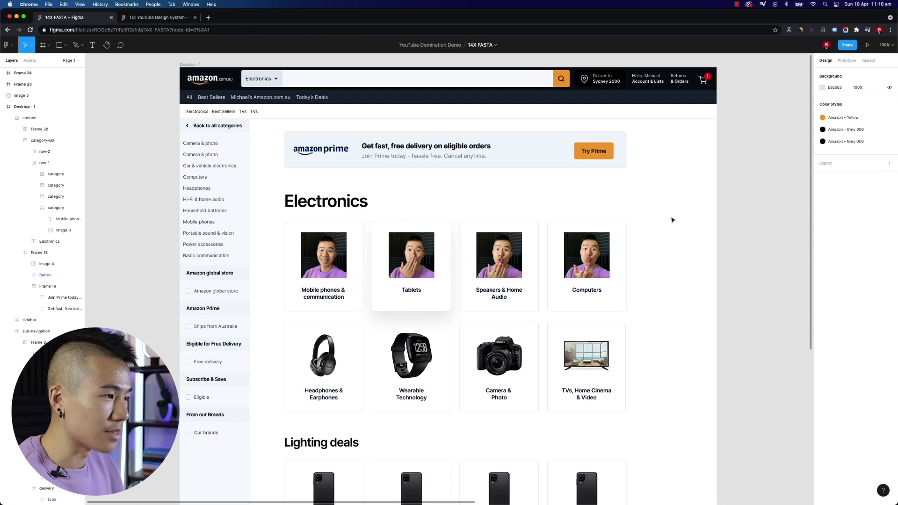
Load 1.png to 4.png again for placement on the second row of Electronics cards.
left_click(330, 346, "super")
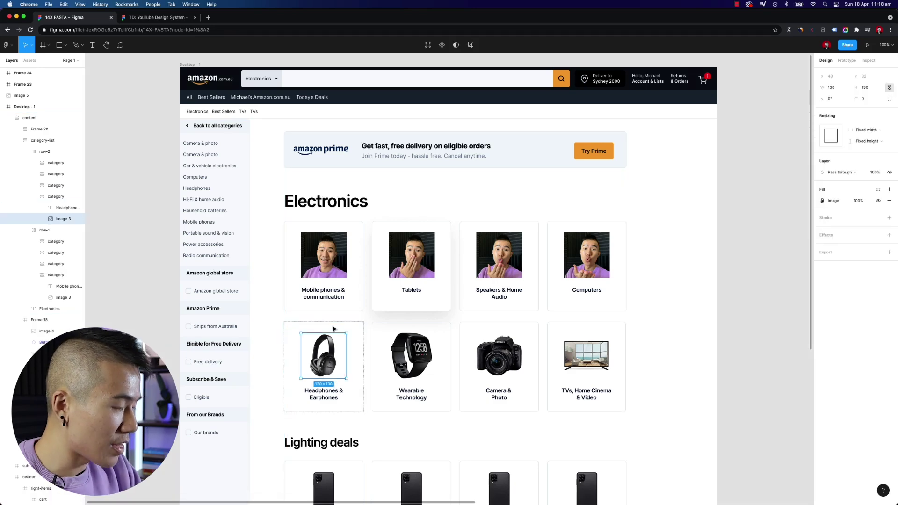
key("super+shift+k")
left_click(297, 149)
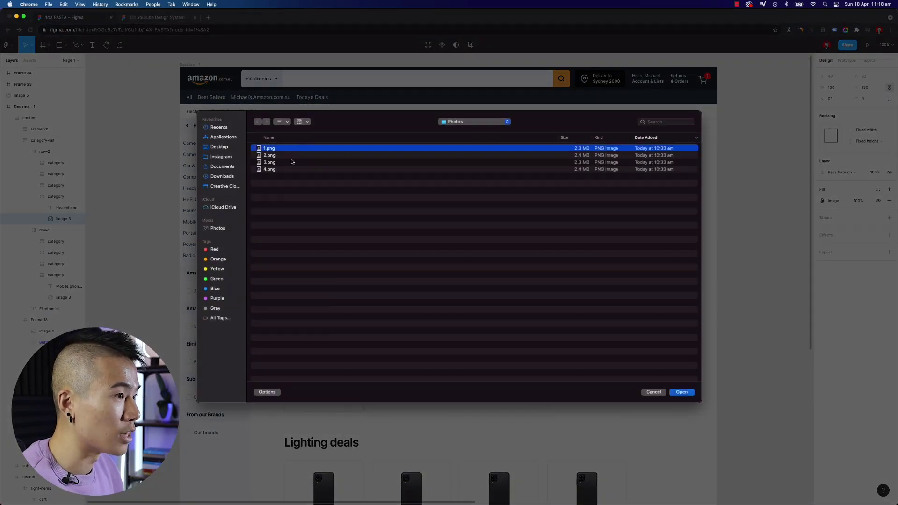
left_click(295, 162, "shift")
left_click(295, 183)
left_click_drag(294, 149, 286, 169)
left_click(673, 395)
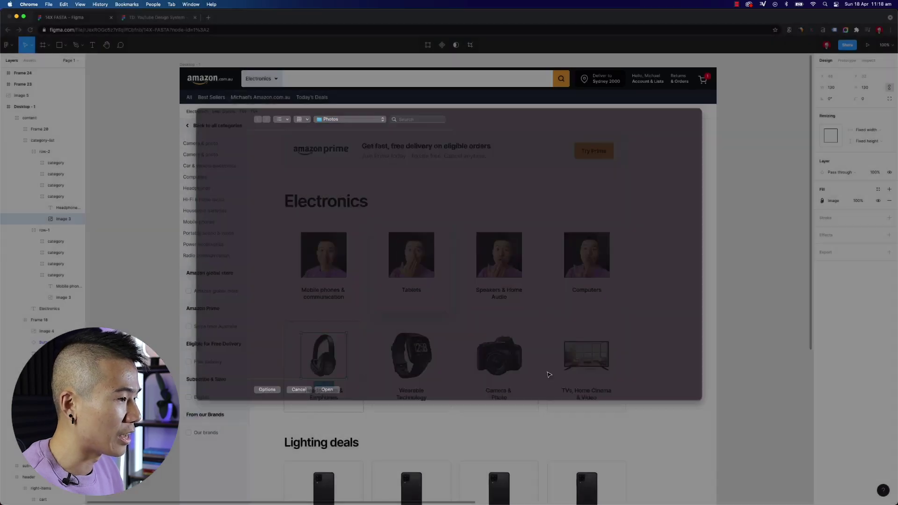
Place the loaded photos into the second-row cards, from Headphones & Earphones to TVs, Home Cinema & Video.
left_click(411, 353)
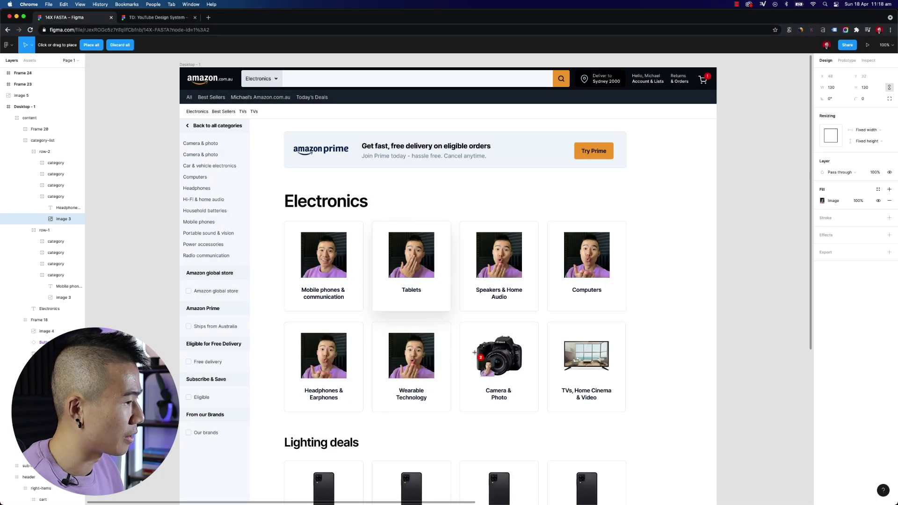
left_click(499, 355)
left_click(586, 355)
left_click(658, 362)
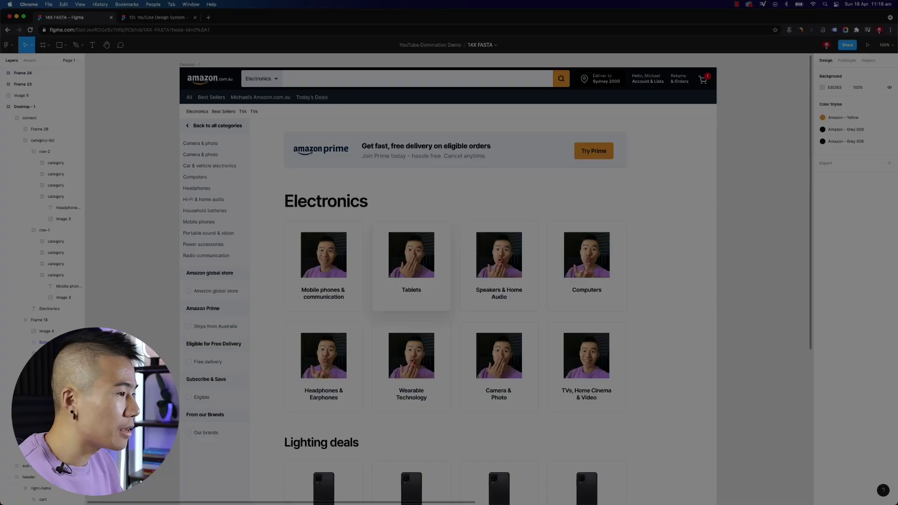
Compare the properties of the grouped smiley in Frame 23 with the framed smiley in Frame 24.
scroll(680, 245, "up", 1)
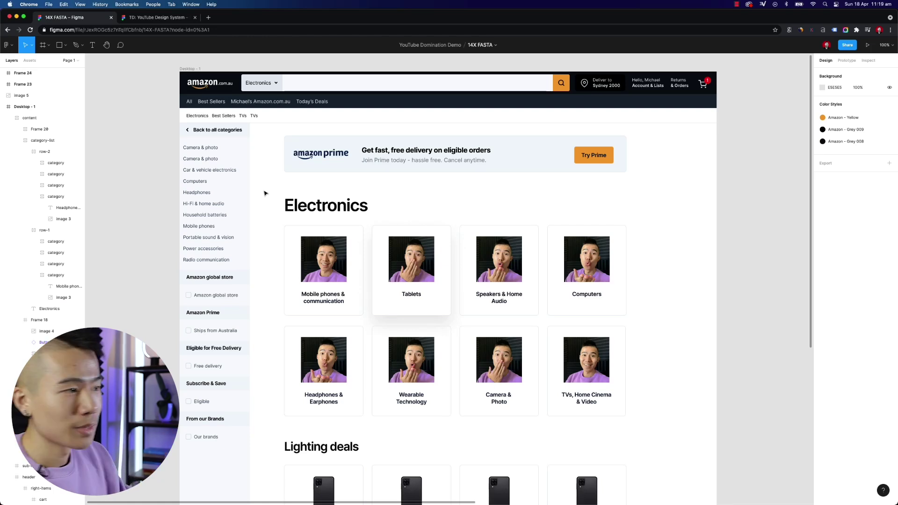
scroll(318, 208, "right", 15)
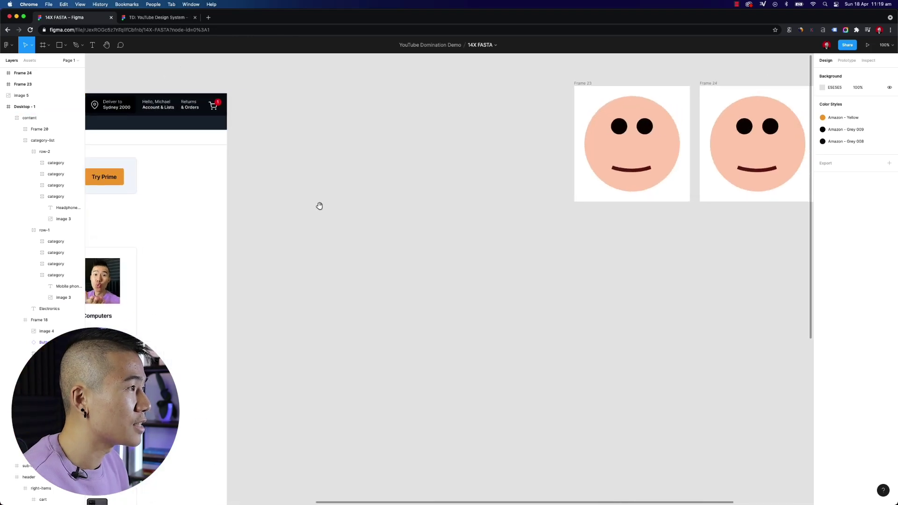
scroll(368, 224, "right", 10)
scroll(368, 224, "up", 4)
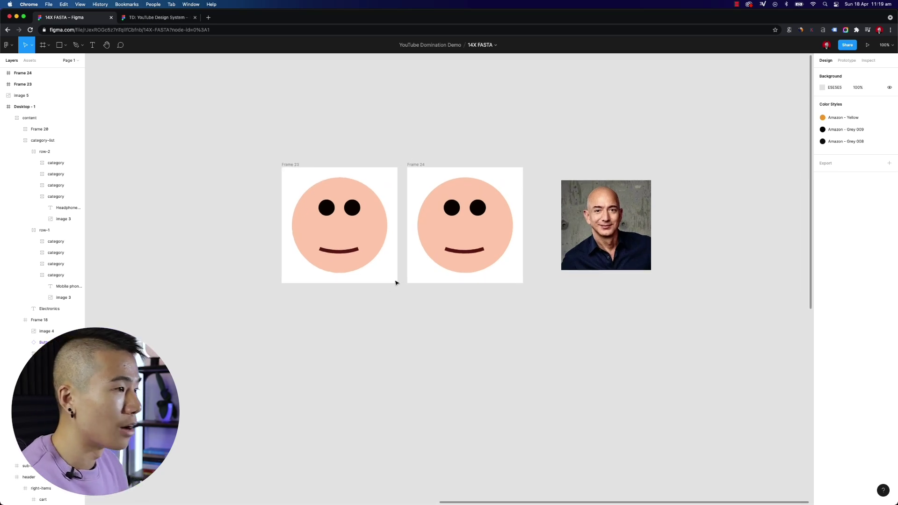
left_click(328, 243)
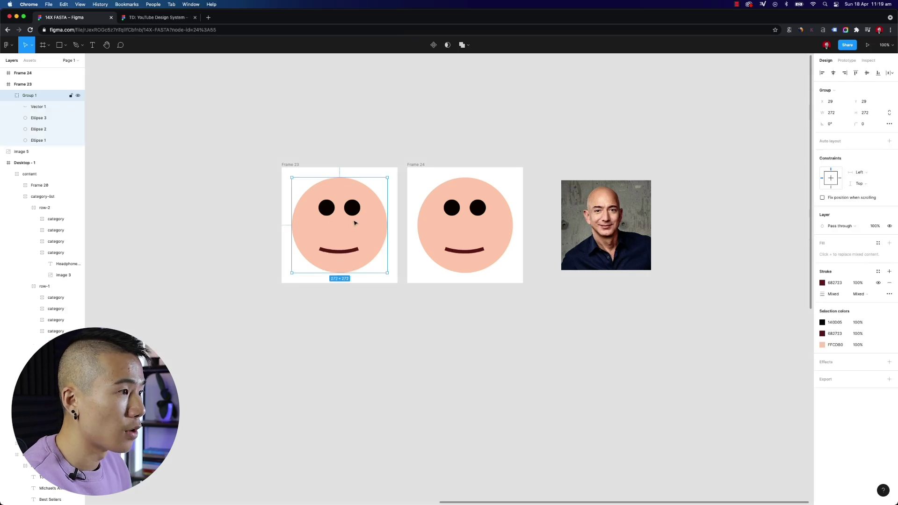
left_click(442, 234)
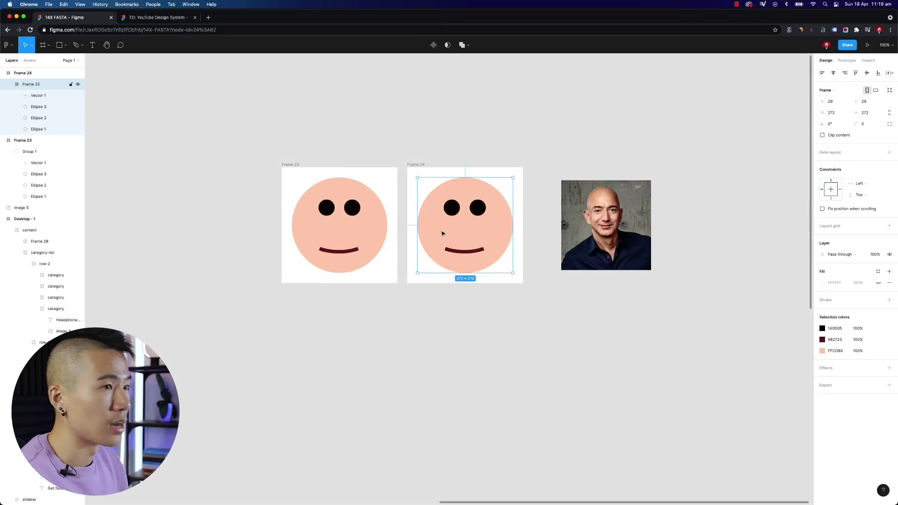
left_click(434, 334)
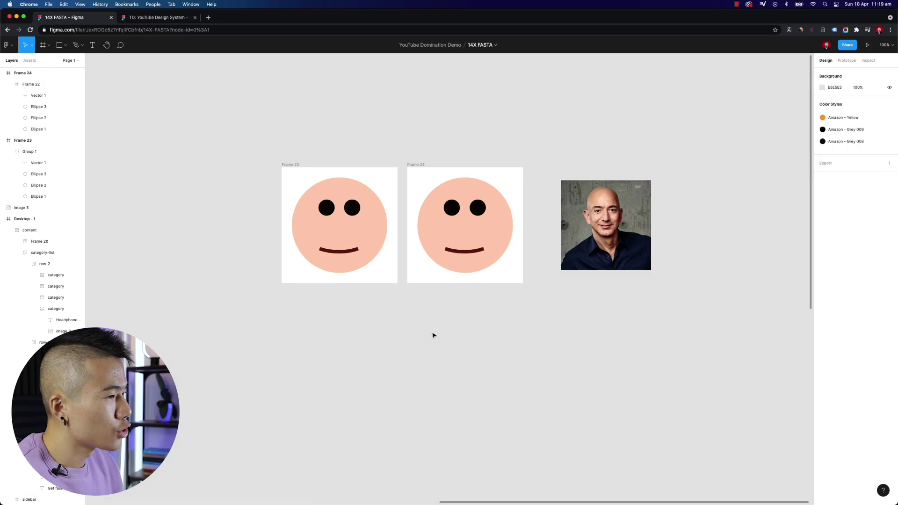
left_click(354, 230)
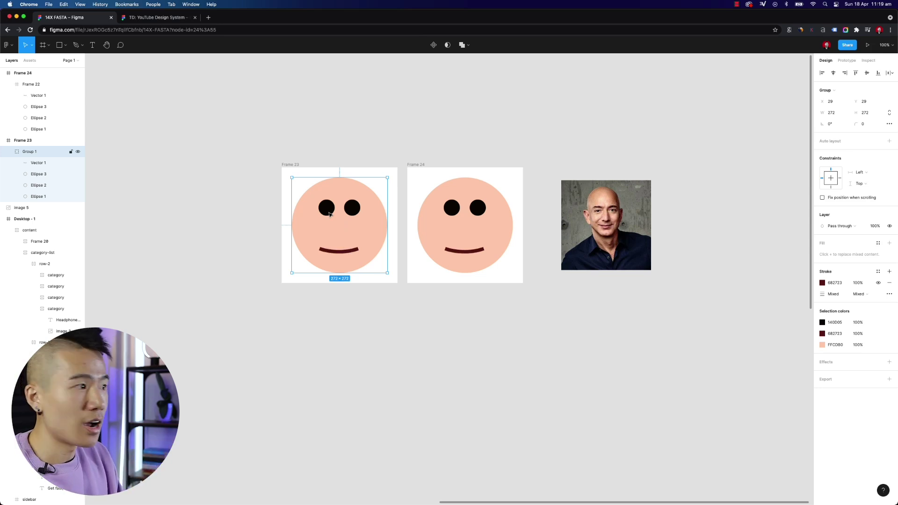
left_click(484, 223)
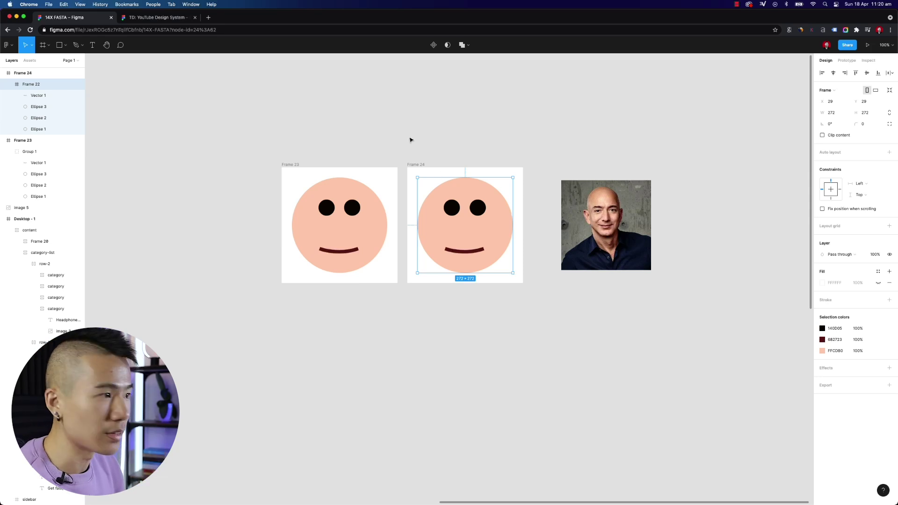
Shrink the face circle in Frame 23 to about 149 × 149 px and inspect its parent group's bounds.
double_click(368, 246)
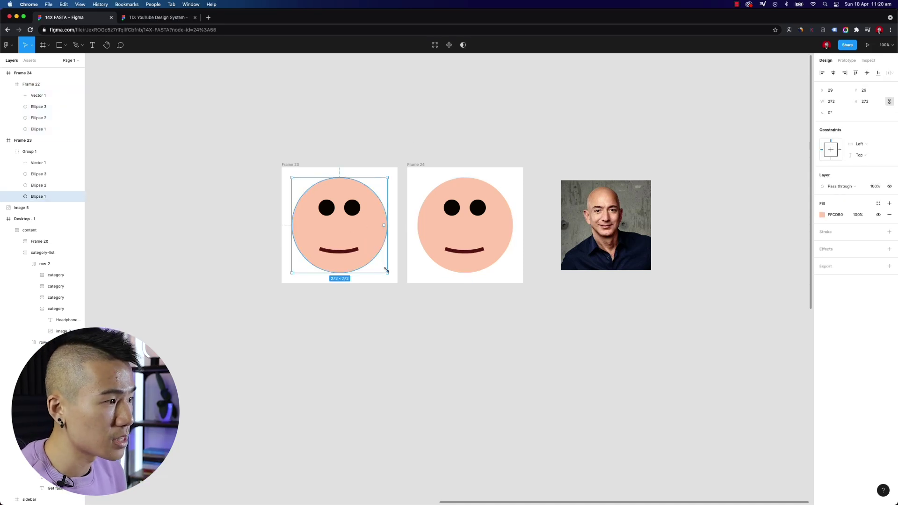
left_click_drag(388, 275, 344, 230)
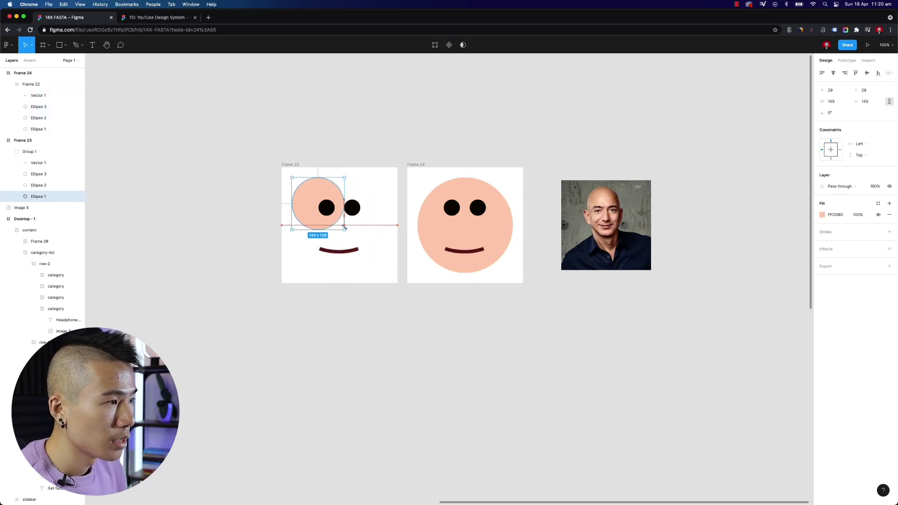
left_click(388, 321)
left_click(337, 221)
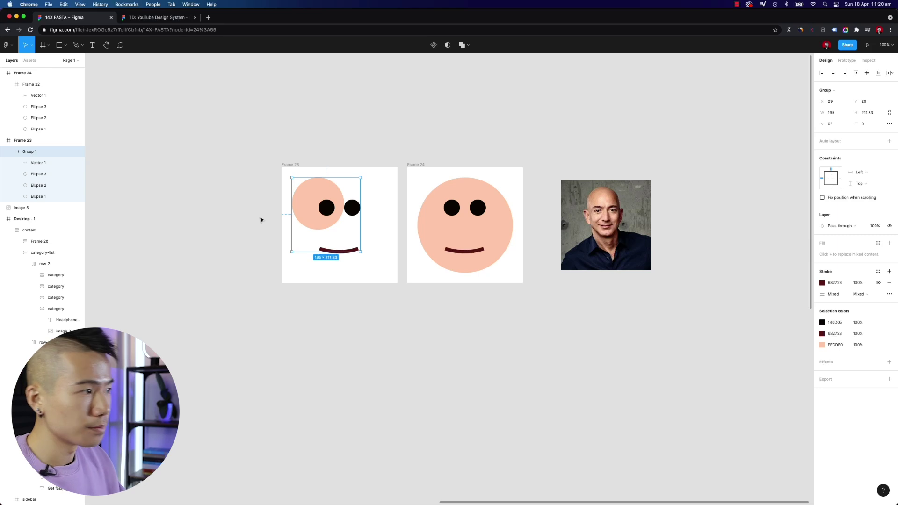
Shrink the face circle in Frame 24 to roughly half its size and inspect its parent frame's bounds.
left_click(486, 251)
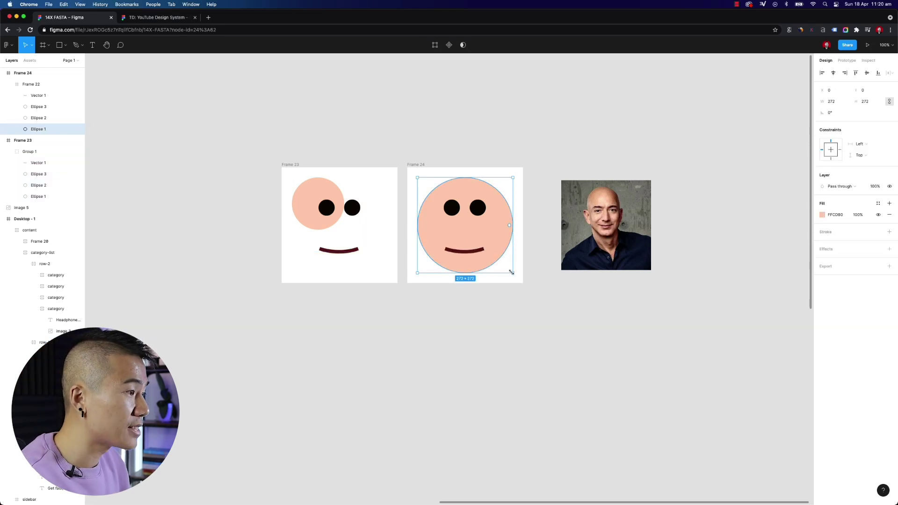
left_click_drag(509, 270, 473, 237)
left_click(491, 260)
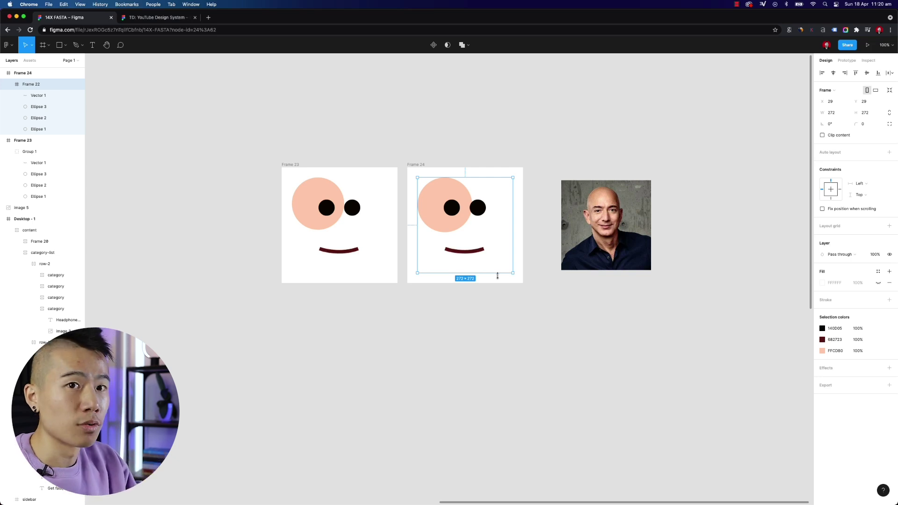
left_click(428, 348)
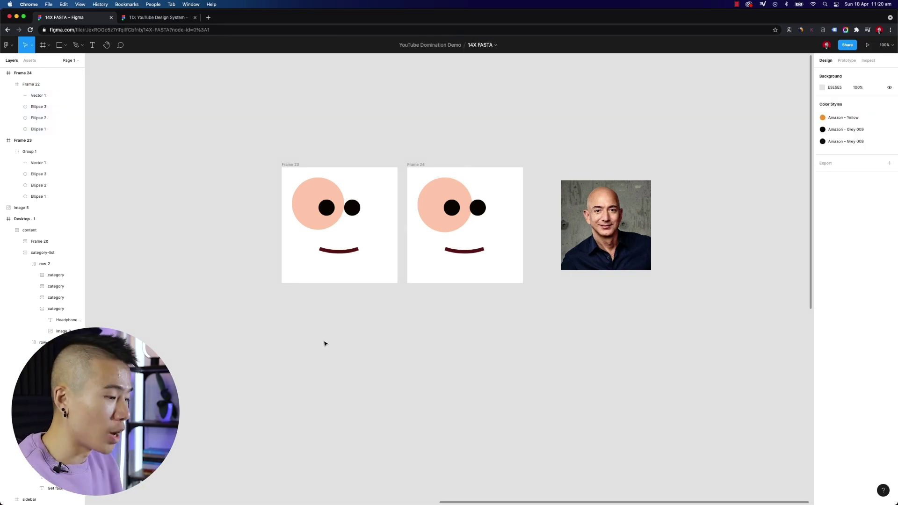
Examine the smiley group's bounds in Frame 23 once more.
scroll(308, 333, "left", 5)
scroll(581, 287, "right", 3)
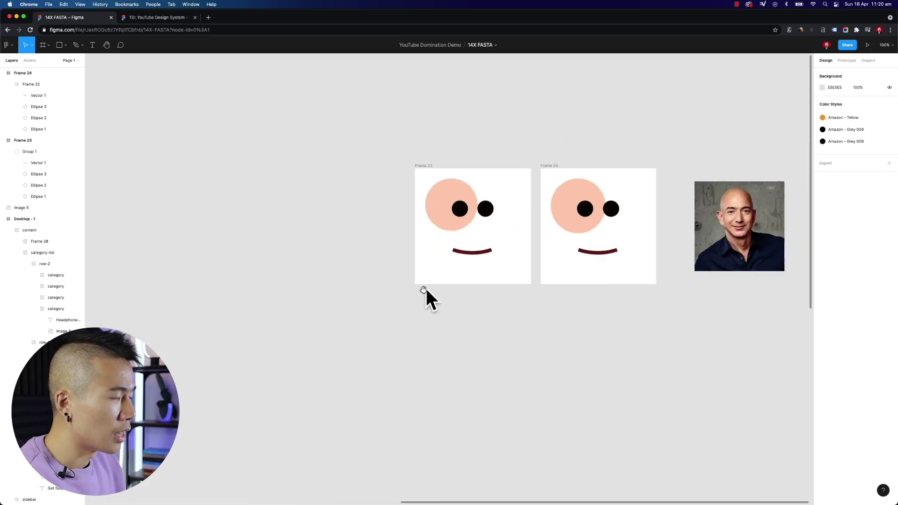
left_click(477, 215)
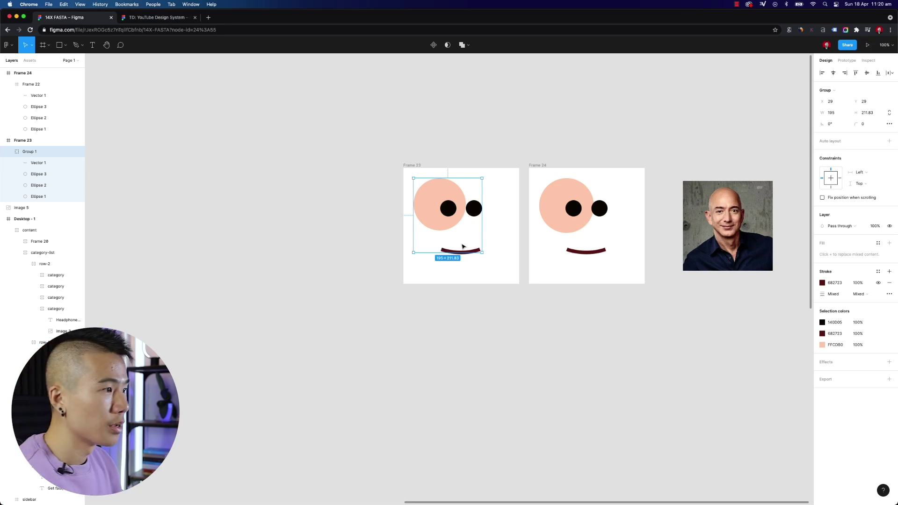
Return to the Desktop - 1 page design and inspect the header frame's constraints.
scroll(299, 267, "left", 10)
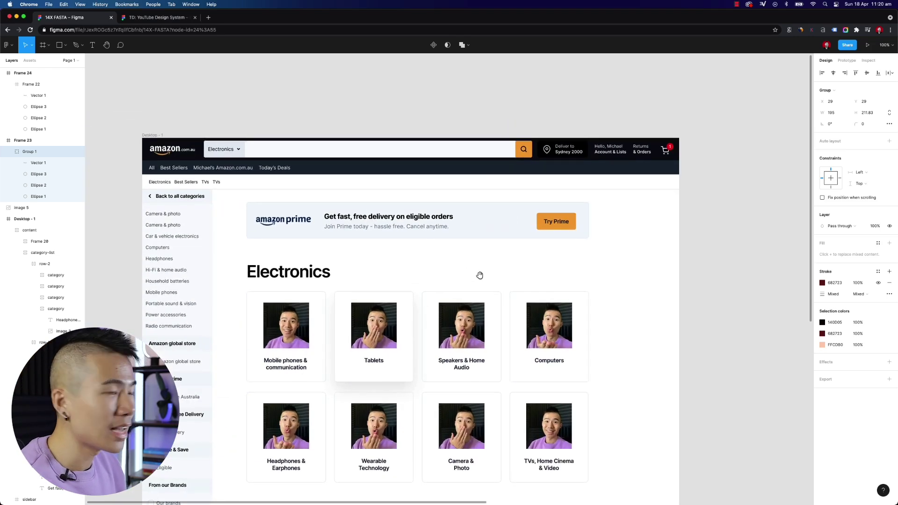
left_click(384, 153)
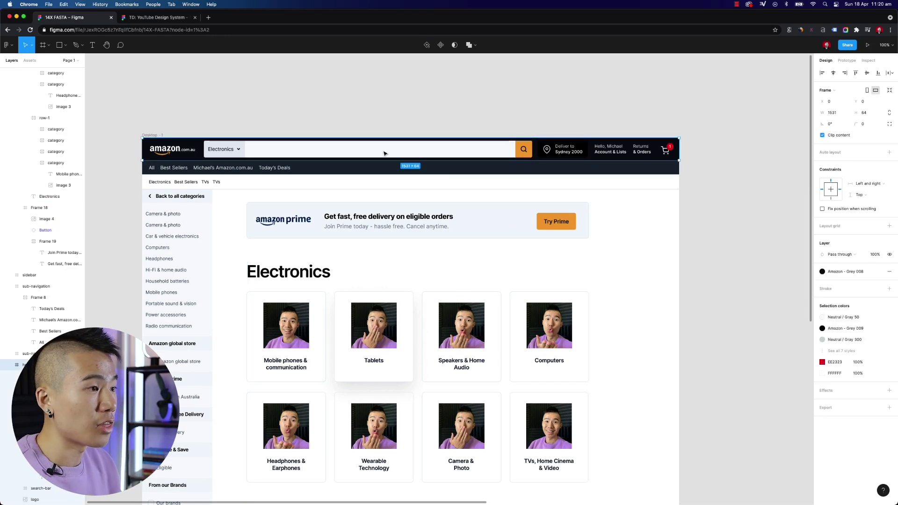
key("Escape")
left_click(166, 154)
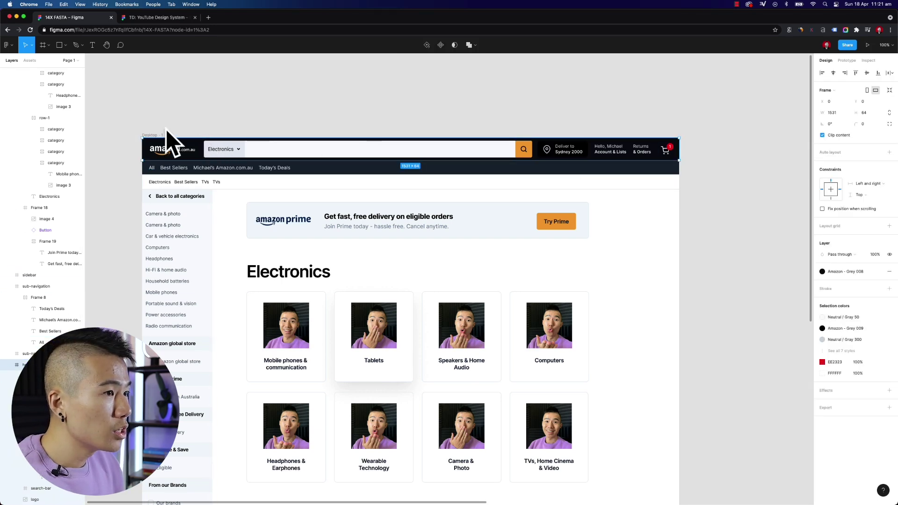
Try narrowing the Desktop - 1 frame from its right edge, and undo the resize.
left_click(148, 134)
scroll(627, 232, "down", 1)
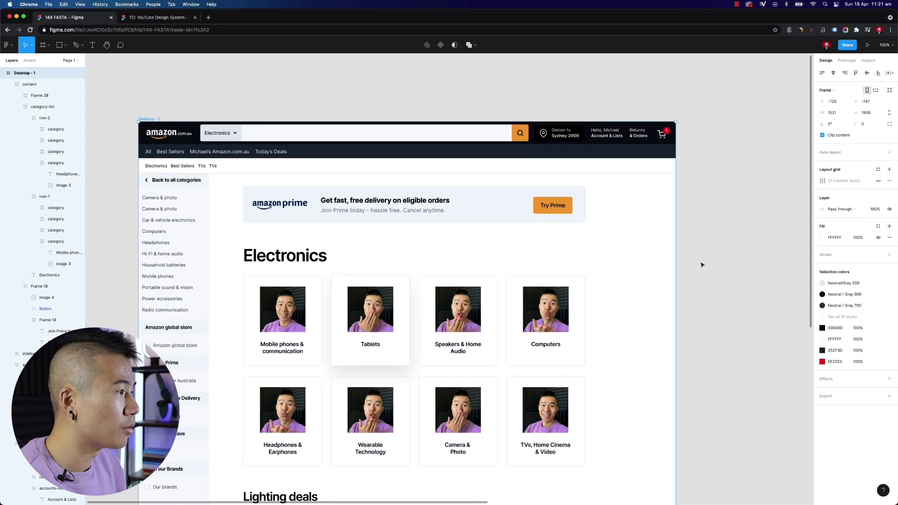
left_click_drag(675, 269, 401, 284)
scroll(402, 283, "left", 5)
key("ctrl+z")
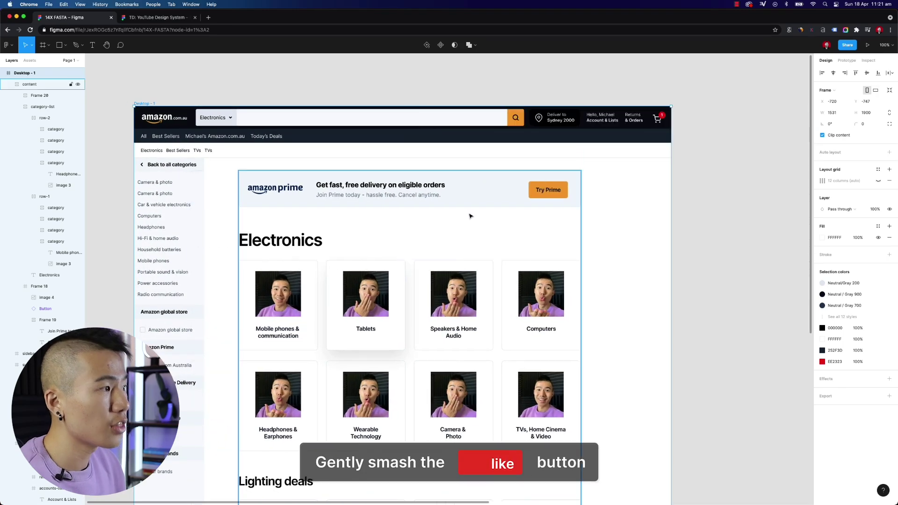
Check the header frame's child elements, group the header, and expand the new group's nested layers.
left_click(420, 123)
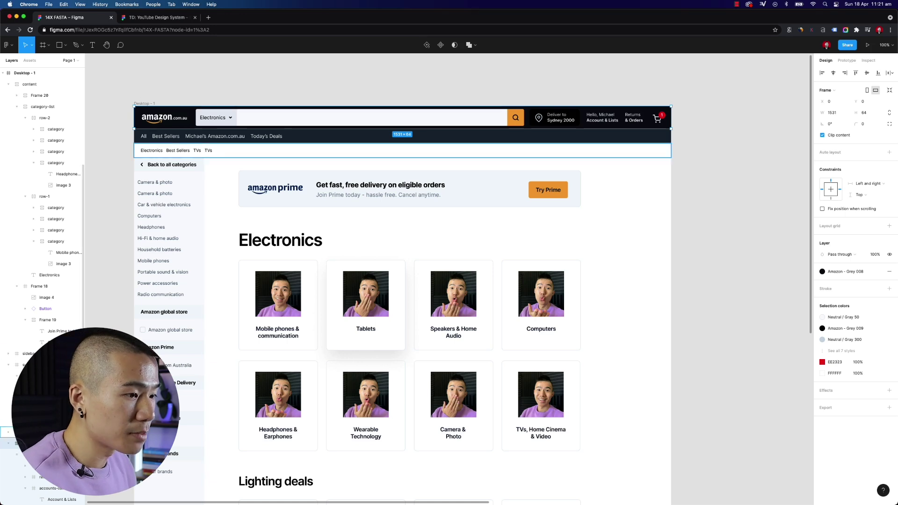
key("Return")
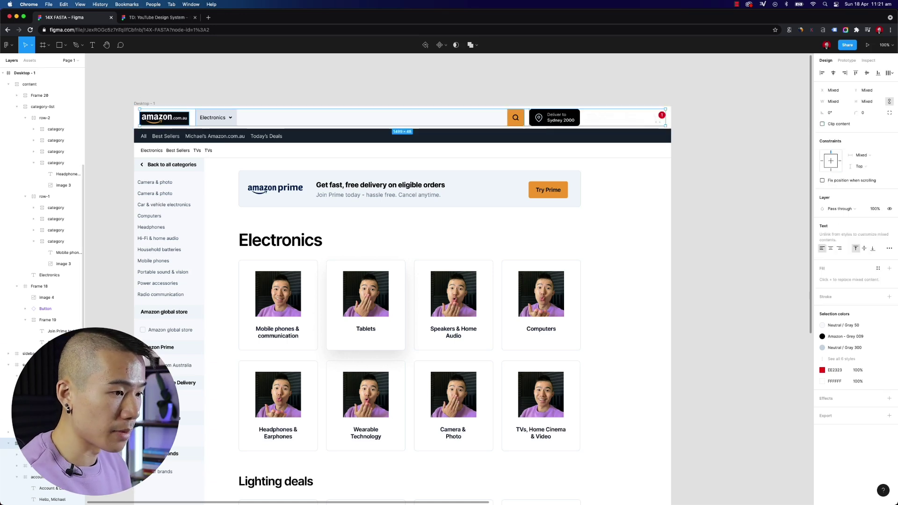
key("shift+Return")
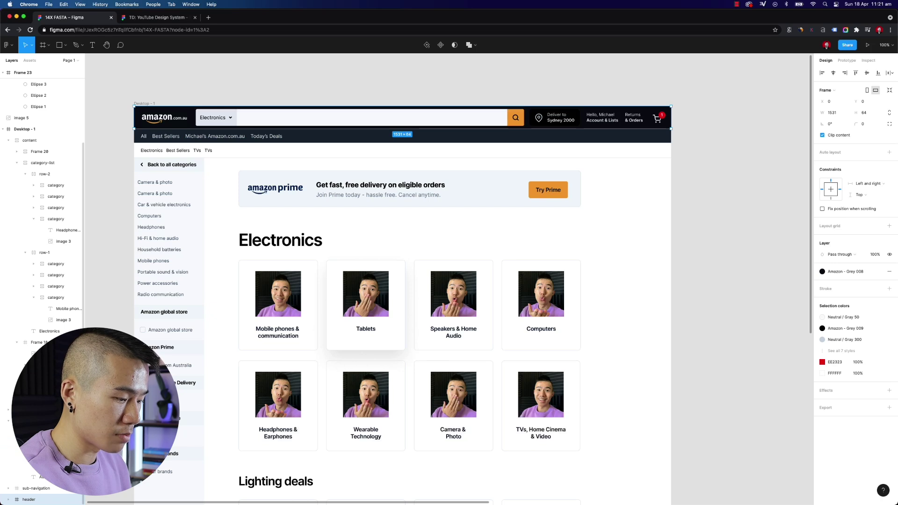
key("super+g")
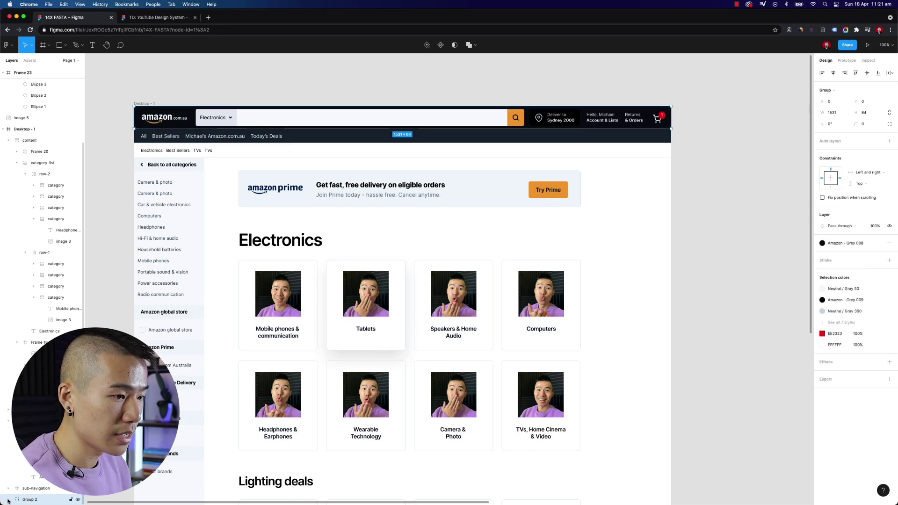
left_click(8, 499)
left_click(17, 500)
scroll(42, 421, "down", 3)
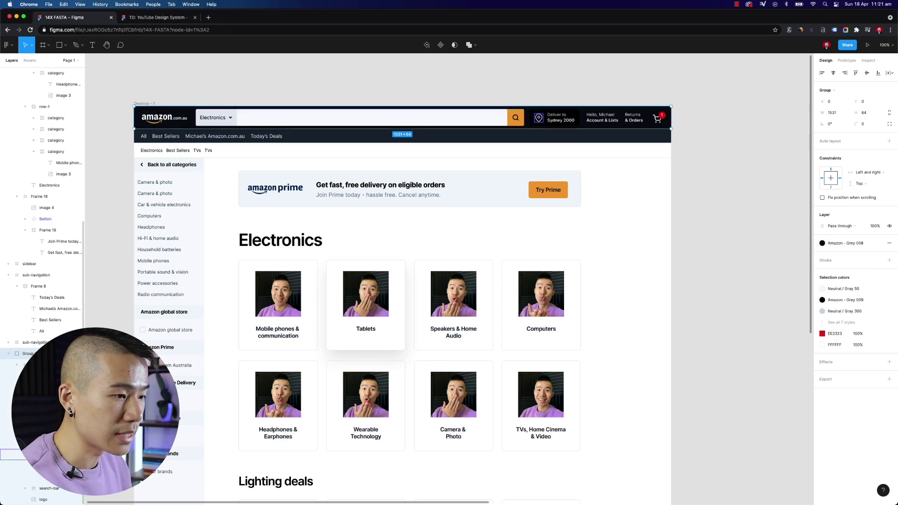
Try moving the header's child elements out of the inner frame, directly into the enclosing group.
left_click(25, 376)
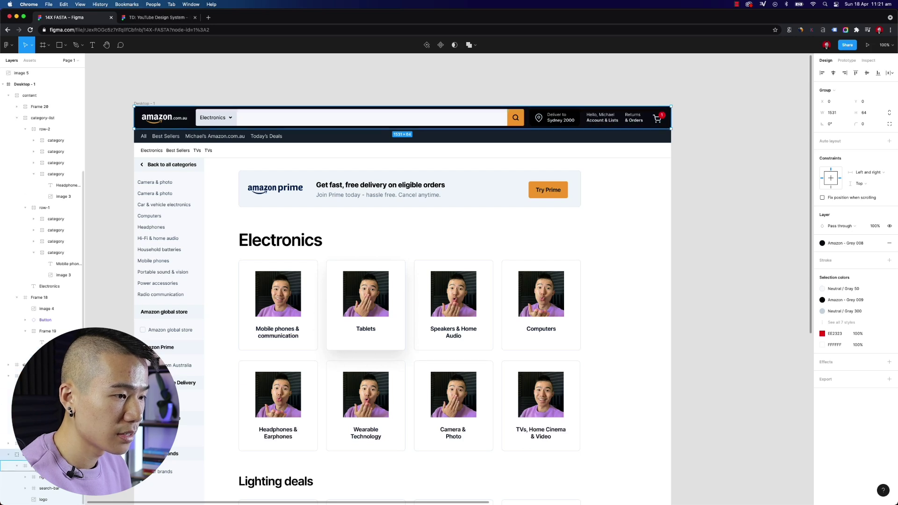
key("Return")
key("Return")
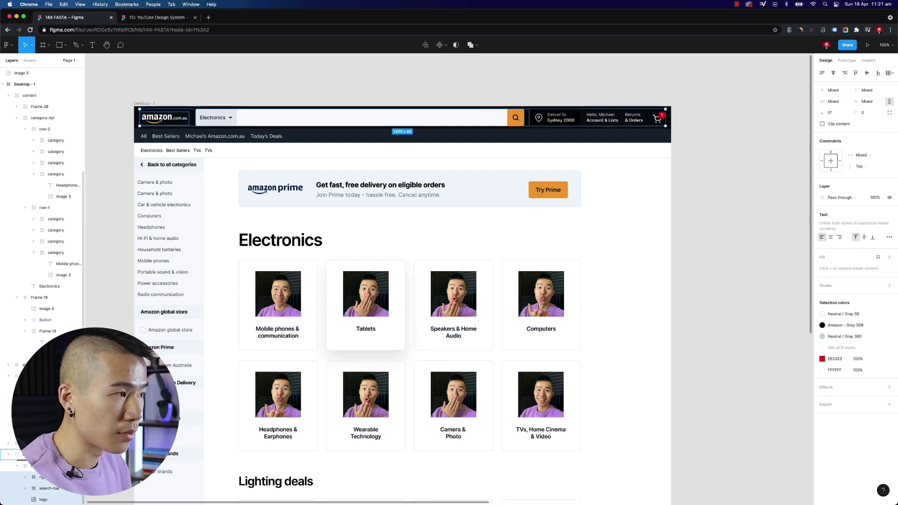
key("shift+Return")
mouse_move(671, 122)
left_mouse_down()
mouse_move(542, 123)
mouse_move(672, 121)
left_mouse_up()
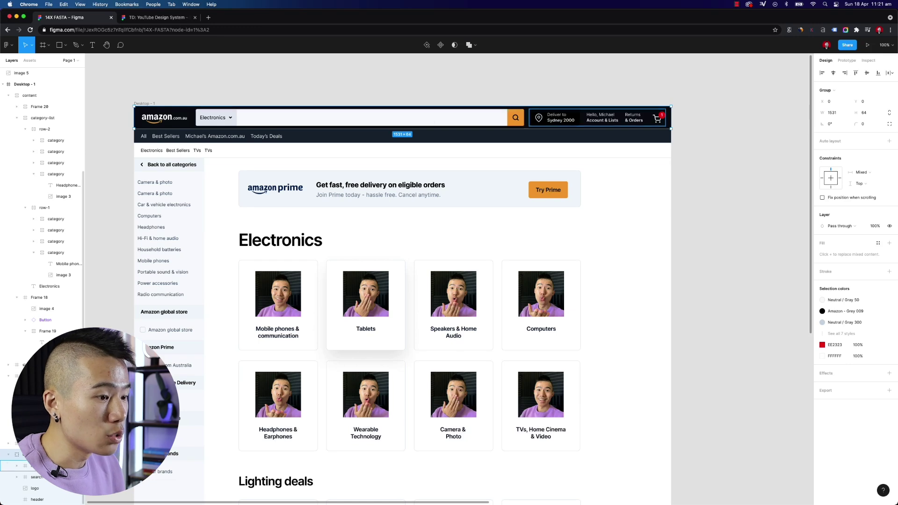
Try reordering the logo and search bar layers inside the header group, and undo the header grouping experiment.
left_click(38, 482)
left_click(39, 488, "shift")
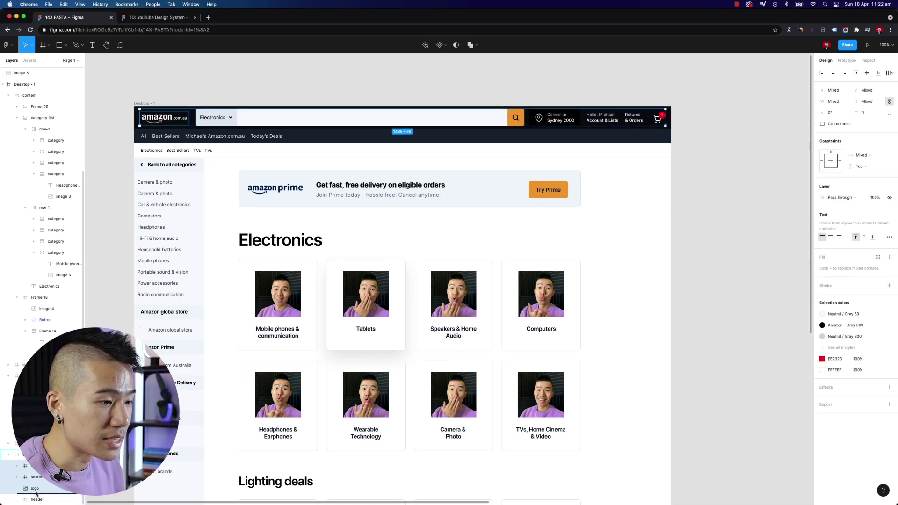
left_click_drag(47, 499, 52, 485)
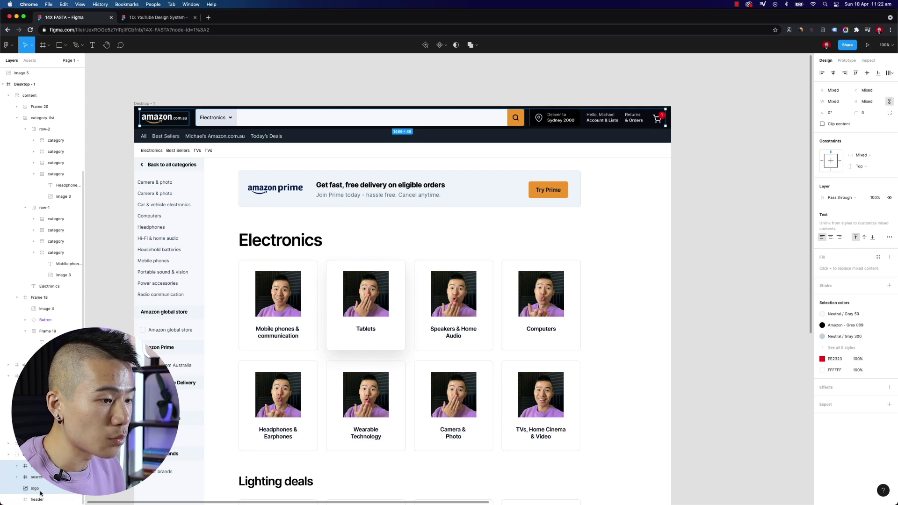
left_click(36, 499)
key("super+shift+g")
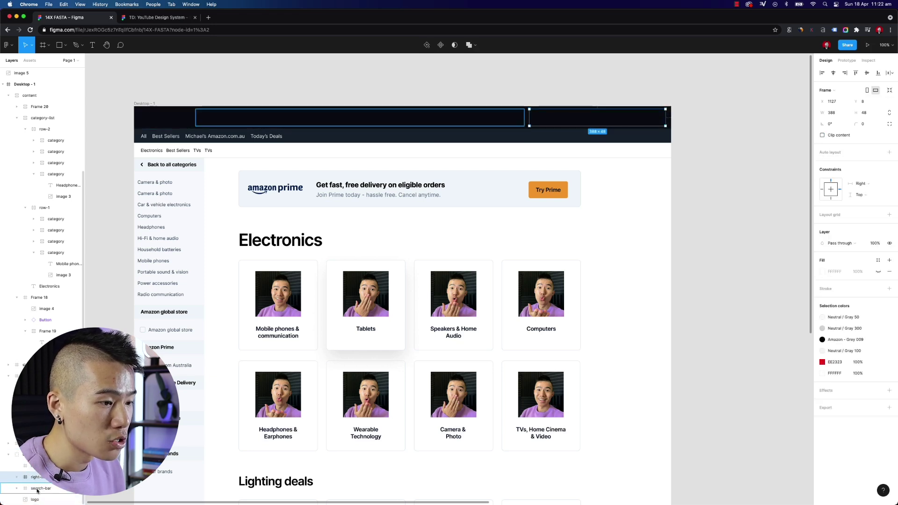
key("super+z")
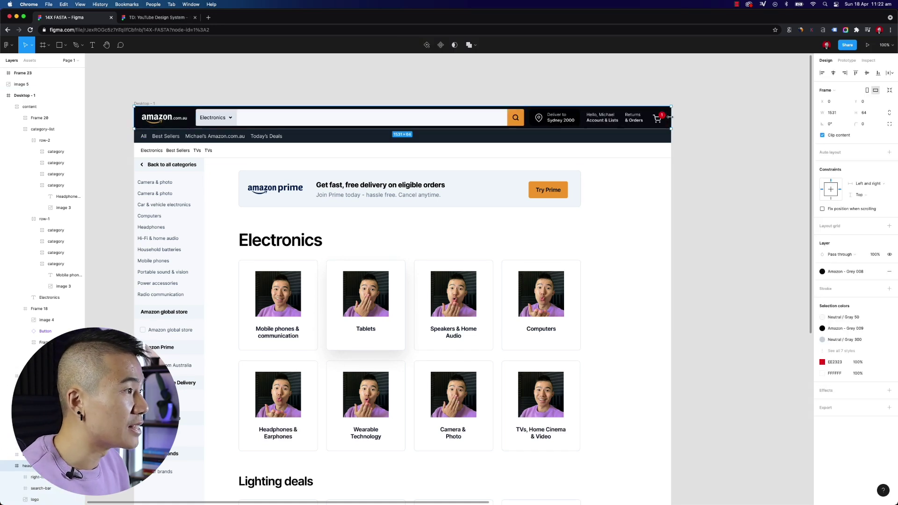
Inspect the constraints of the header's right-items and search-bar frames.
mouse_move(669, 117)
left_mouse_down()
mouse_move(440, 123)
mouse_move(670, 124)
left_mouse_up()
left_click(618, 120)
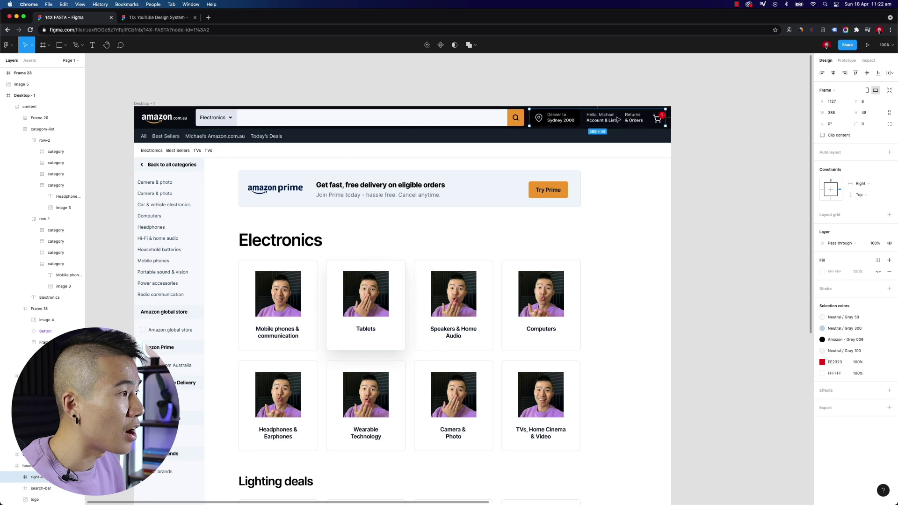
key("Tab")
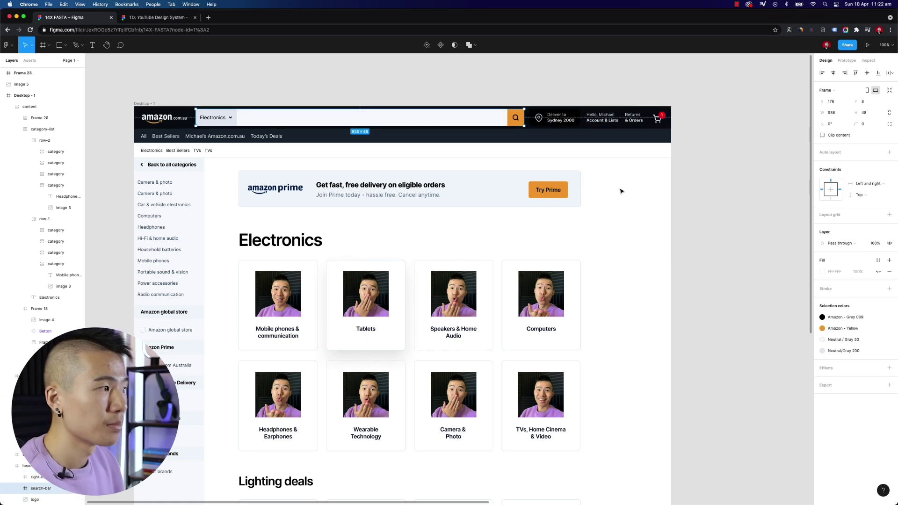
left_click(647, 171)
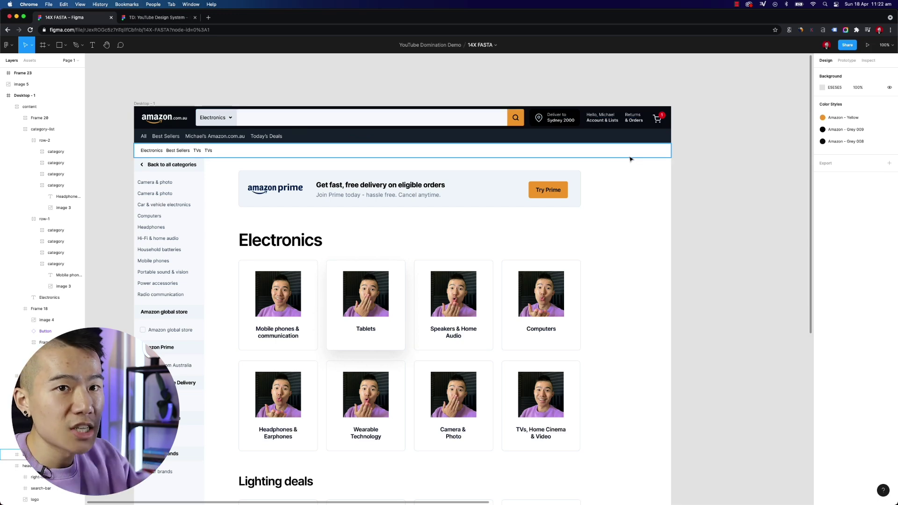
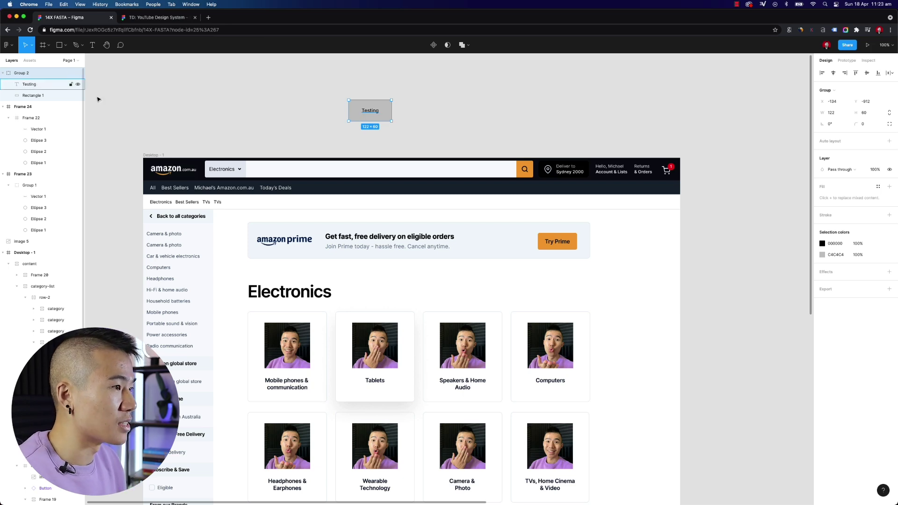
Inspect the header's search-btn frame and expand its layer to view the nested icon.
left_click(401, 119)
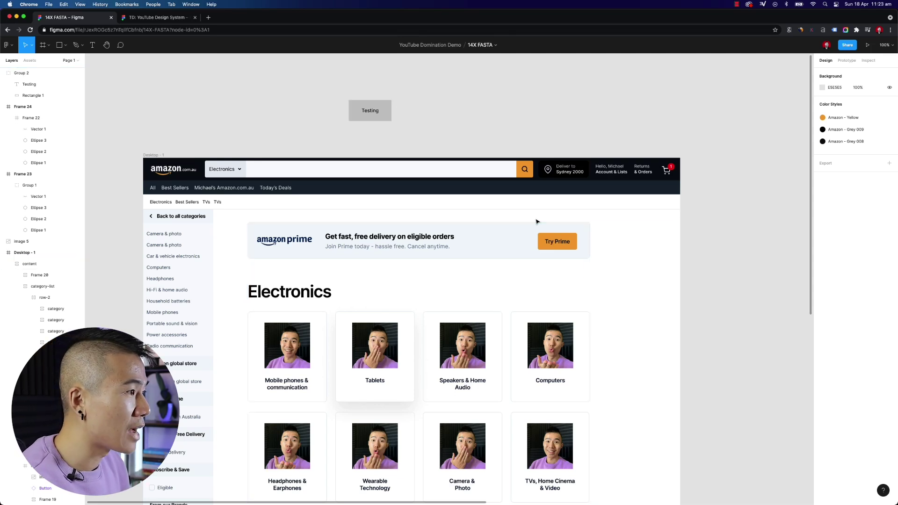
left_click(526, 171)
double_click(526, 170)
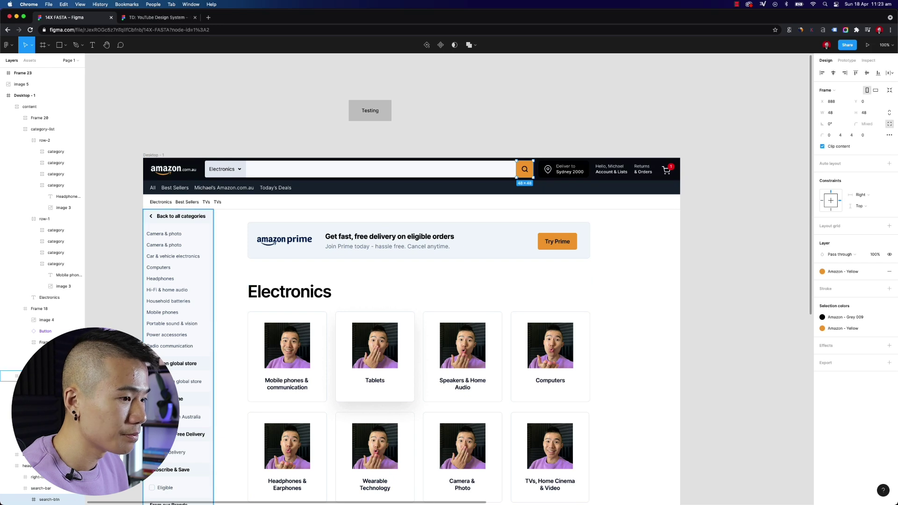
scroll(35, 445, "down", 1)
left_click(25, 466)
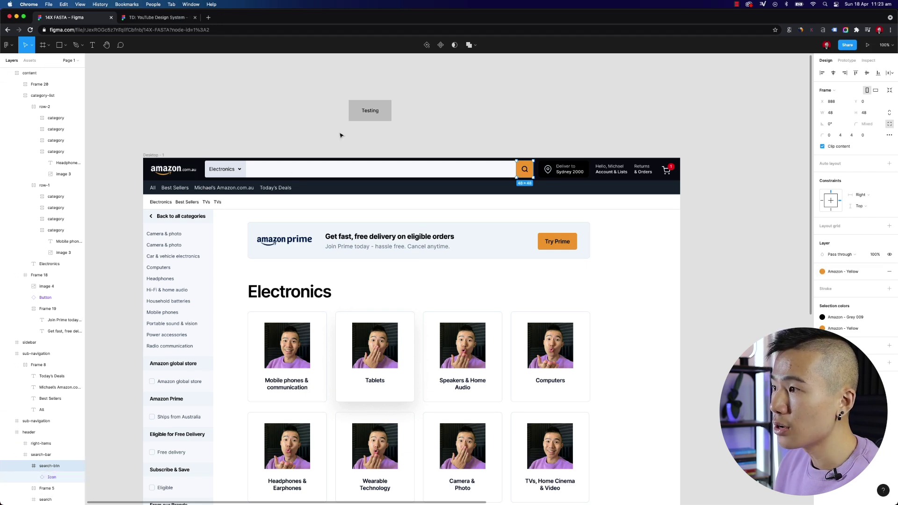
Inspect the rectangle inside the Testing group, and undo the sample button's creation.
left_click(375, 102)
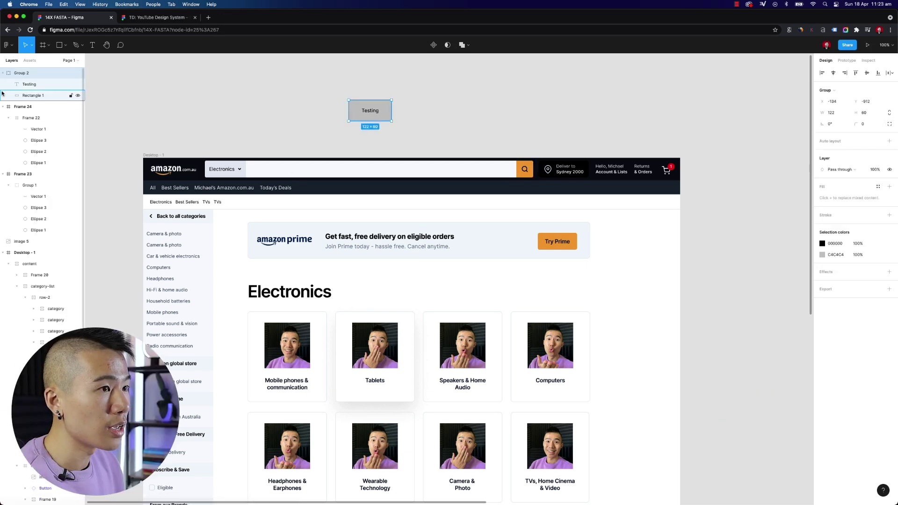
left_click(30, 95)
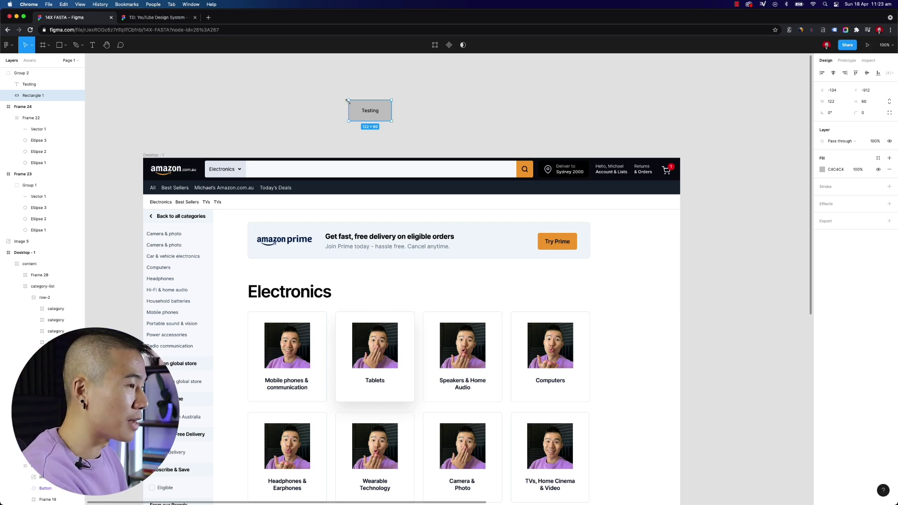
key("super+z")
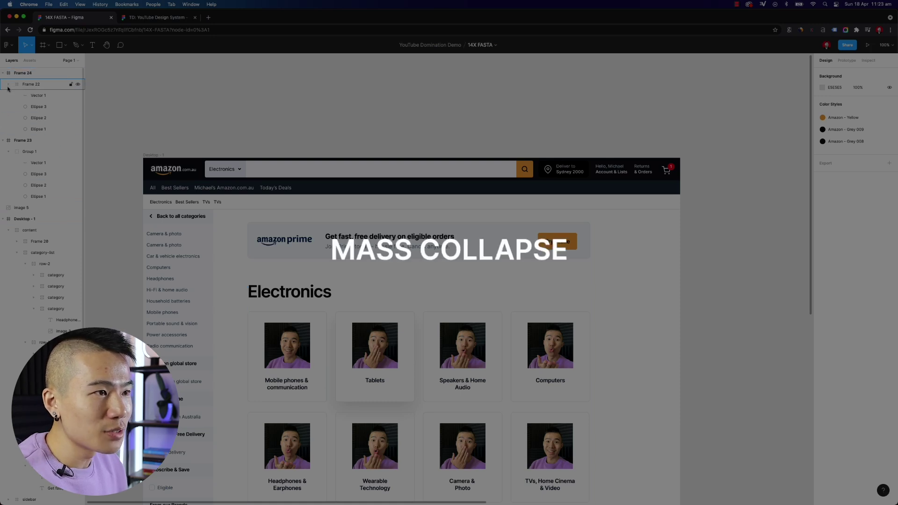
Collapse the layers of Frame 22, Group 1, content, sub-navigation and header individually.
scroll(9, 93, "down", 5)
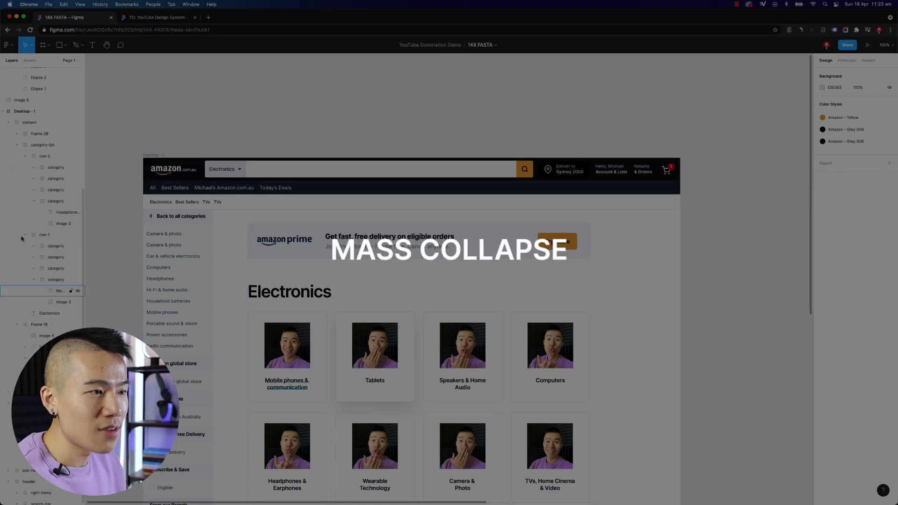
scroll(10, 116, "up", 5)
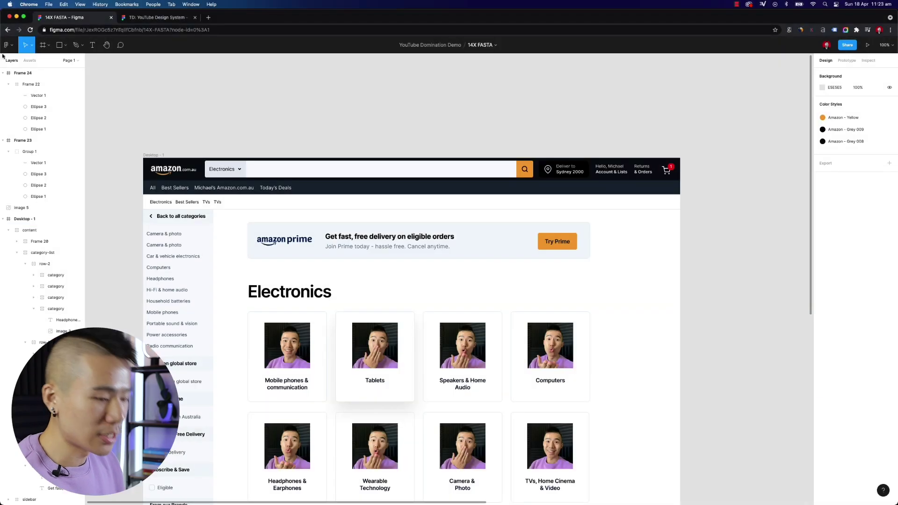
left_click(9, 85)
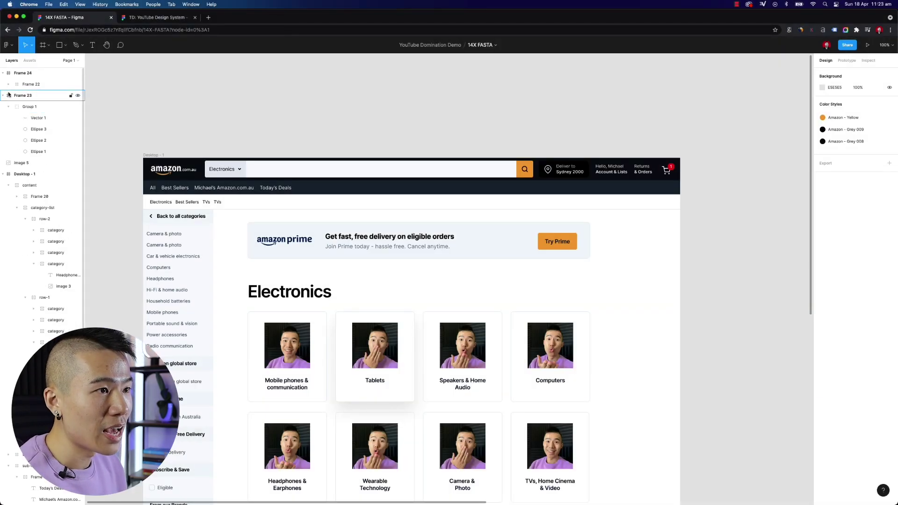
left_click(9, 107)
left_click(9, 140)
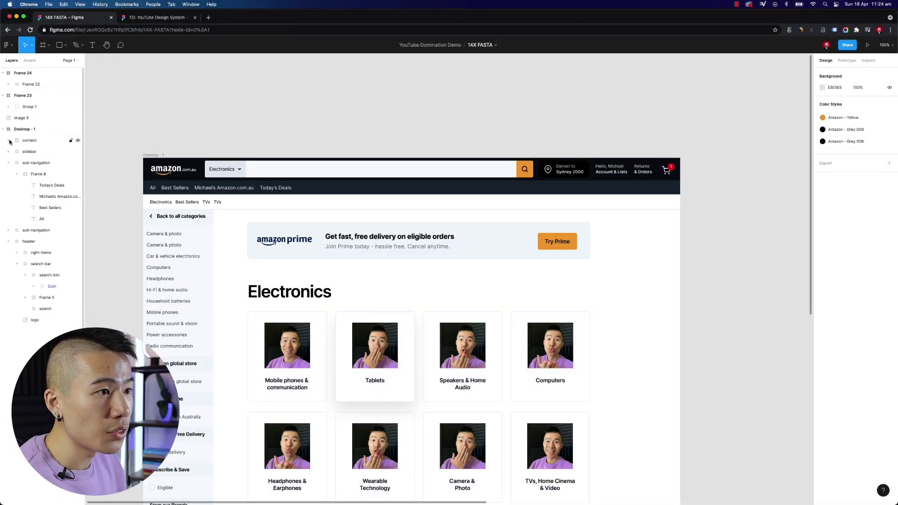
left_click(8, 163)
left_click(8, 185)
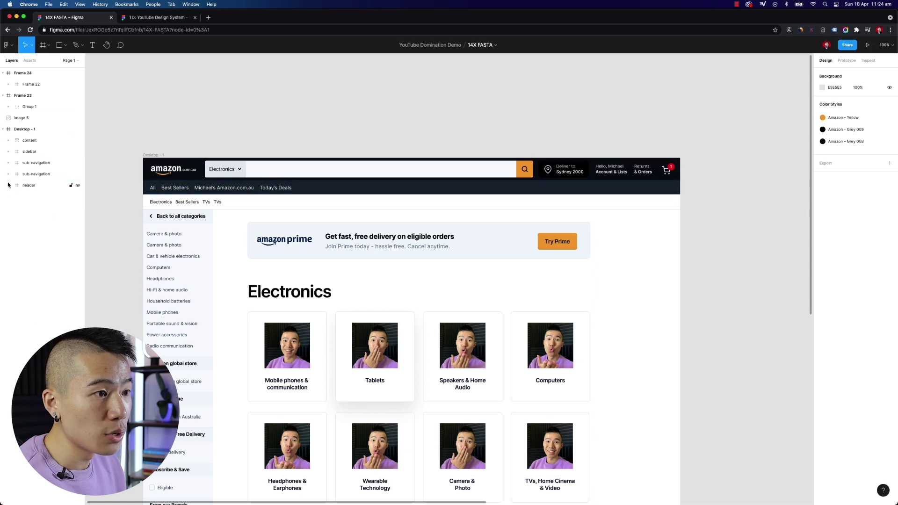
Expand the header, both sub-navigation frames, the sidebar and the content layer individually.
left_click(9, 185)
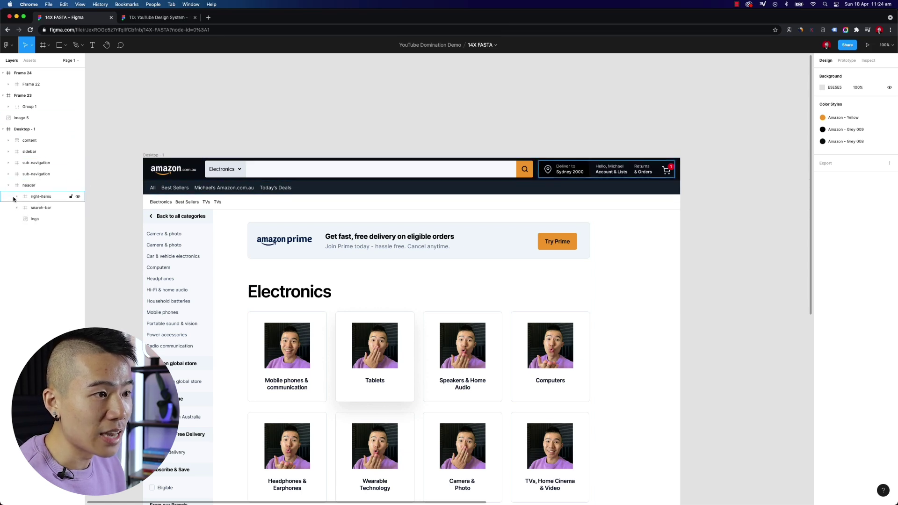
left_click(8, 174)
left_click(8, 162)
left_click(8, 152)
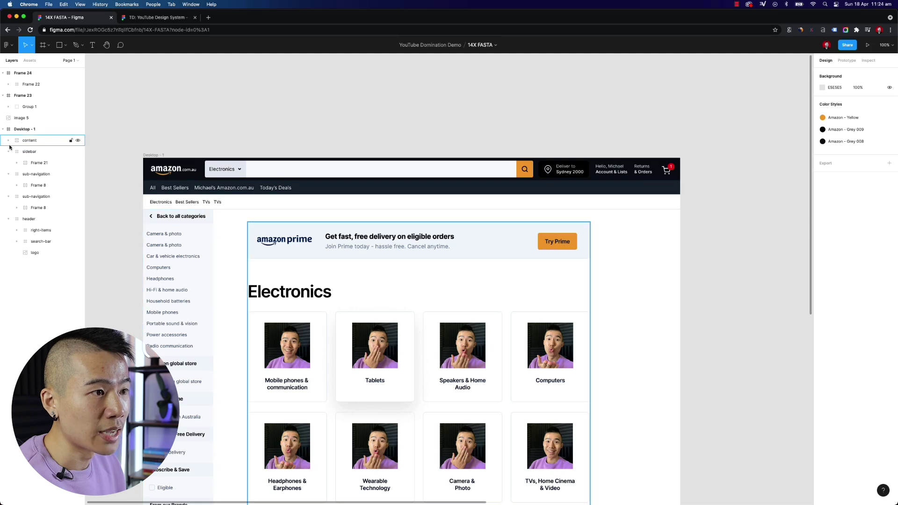
left_click(8, 140)
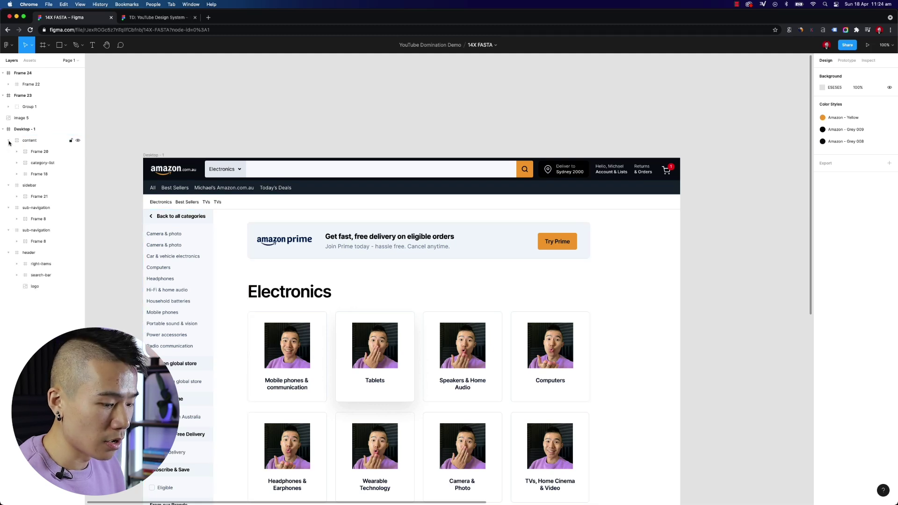
Collapse the content, sidebar, sub-navigation and header layers of Desktop - 1 again.
left_click(8, 140)
left_click(9, 151)
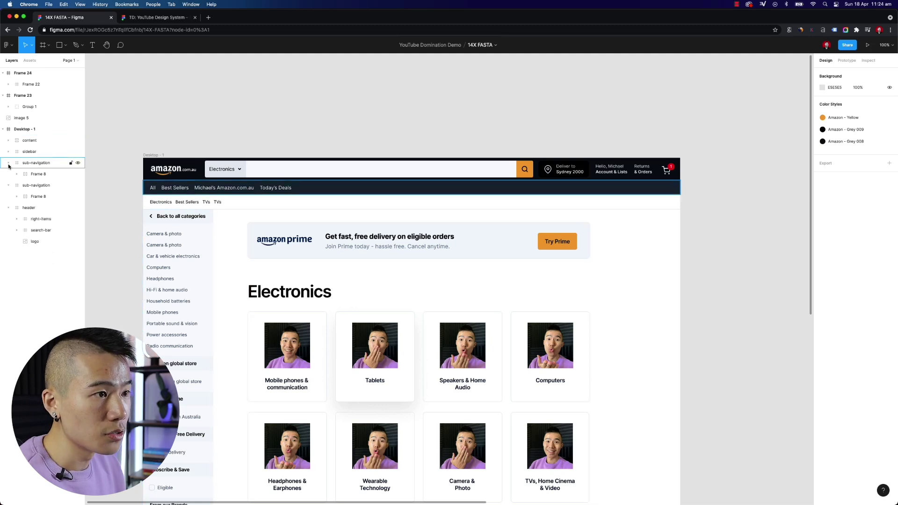
left_click(9, 162)
left_click(9, 174)
left_click(9, 185)
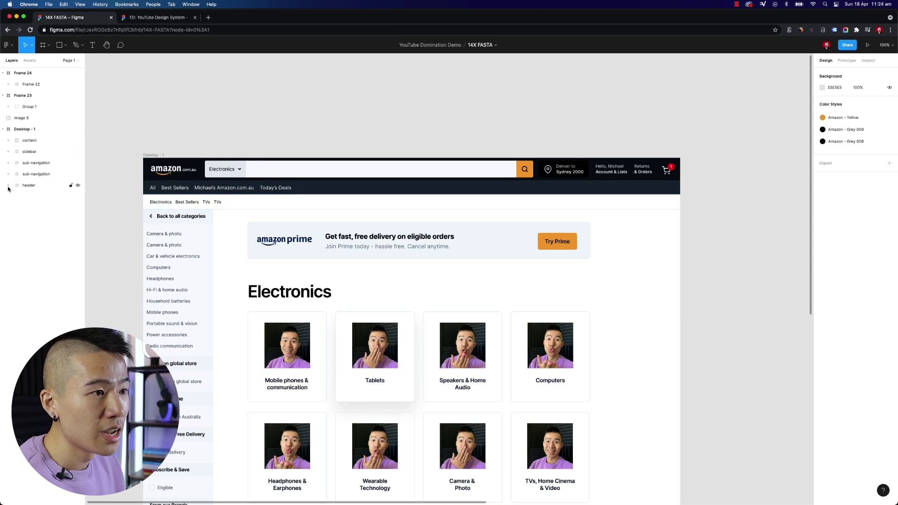
Expand the header layer with all of its nested layers at once, and collapse it again.
left_click(9, 186)
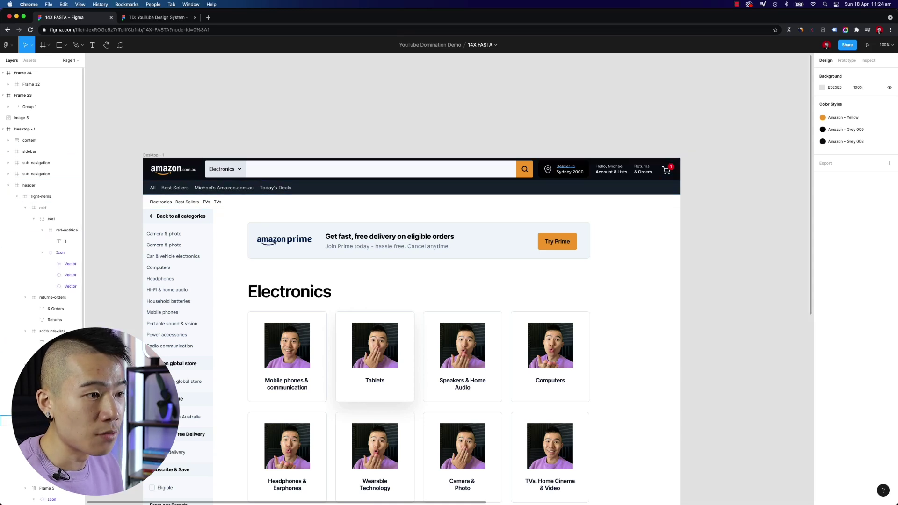
left_click(9, 185)
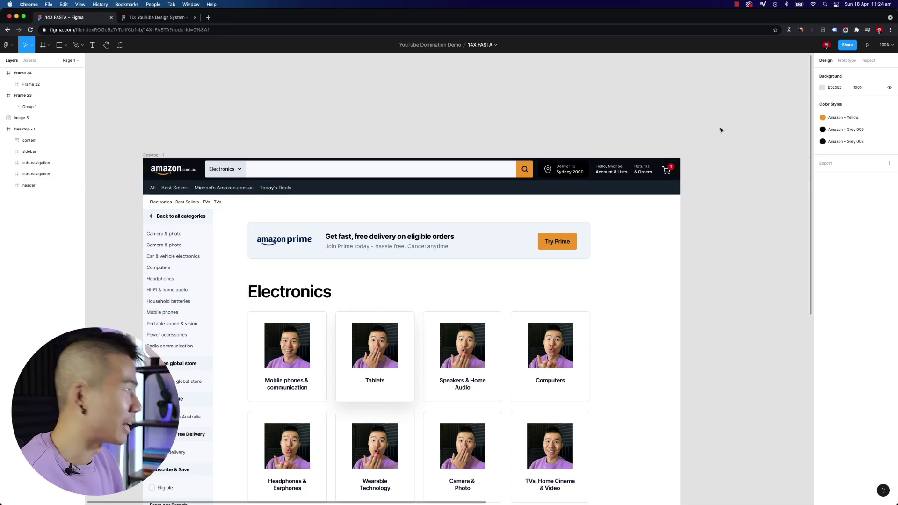
scroll(720, 130, "down", 1)
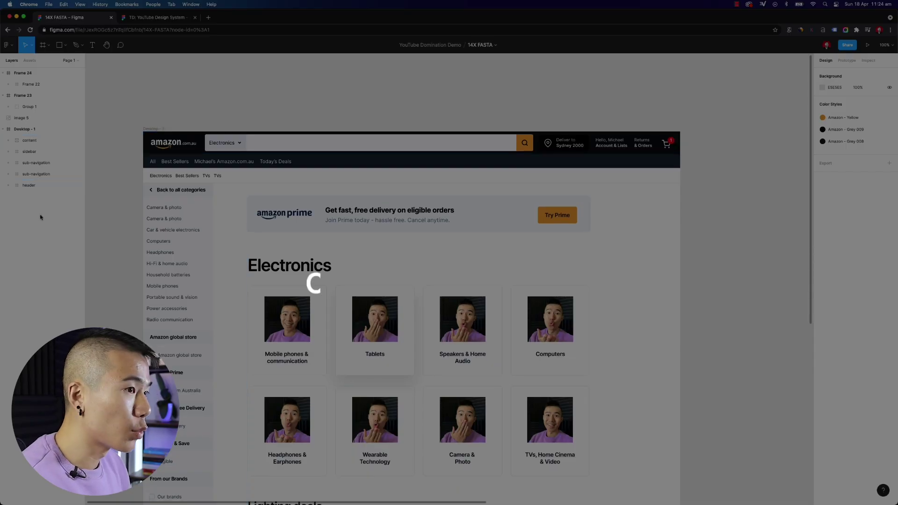
Rename the sub-navigation layer directly above the header as sub-navigation-1.
left_click(8, 186)
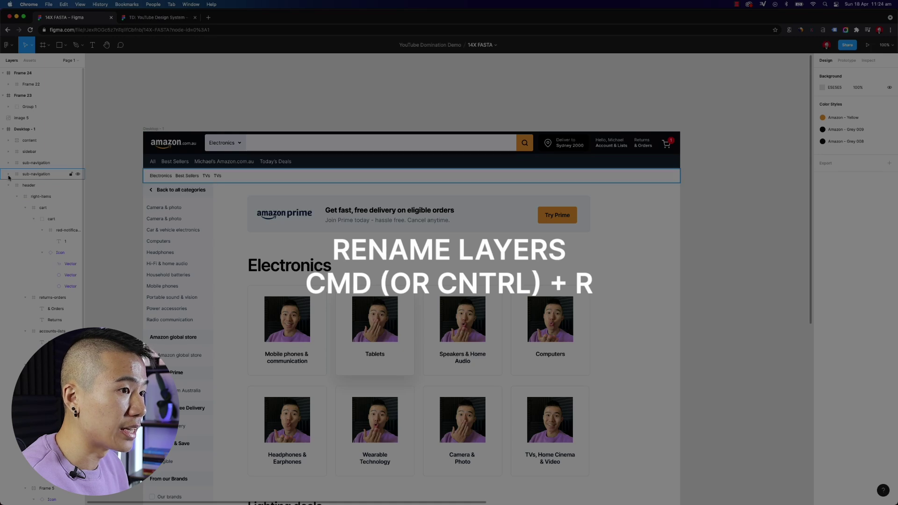
left_click(9, 175)
left_click(24, 176)
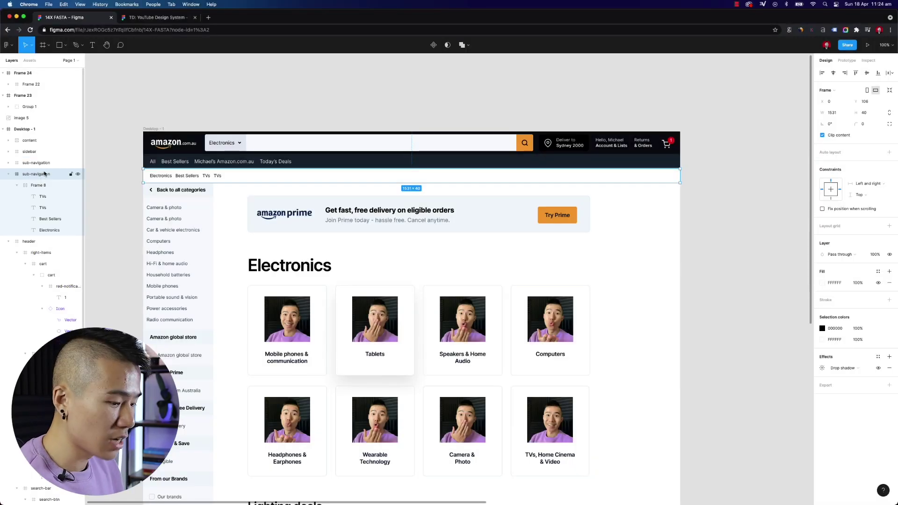
double_click(45, 174)
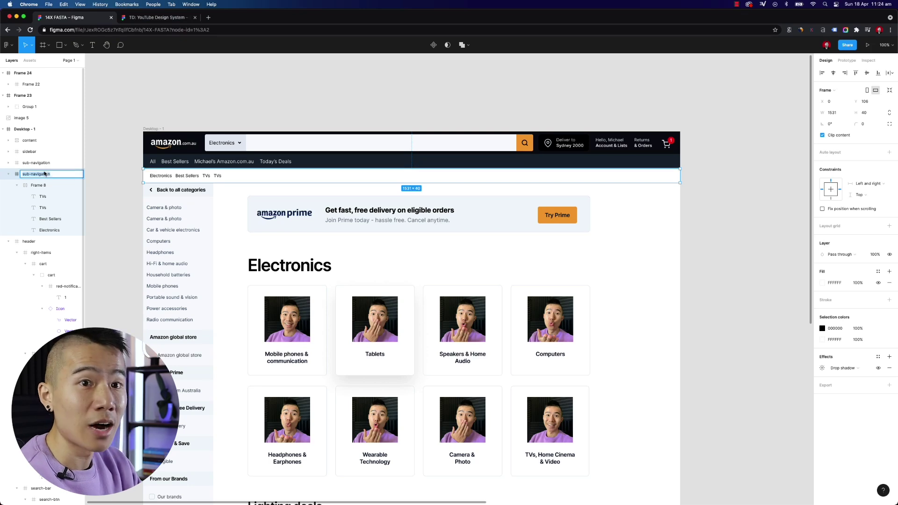
key("Right")
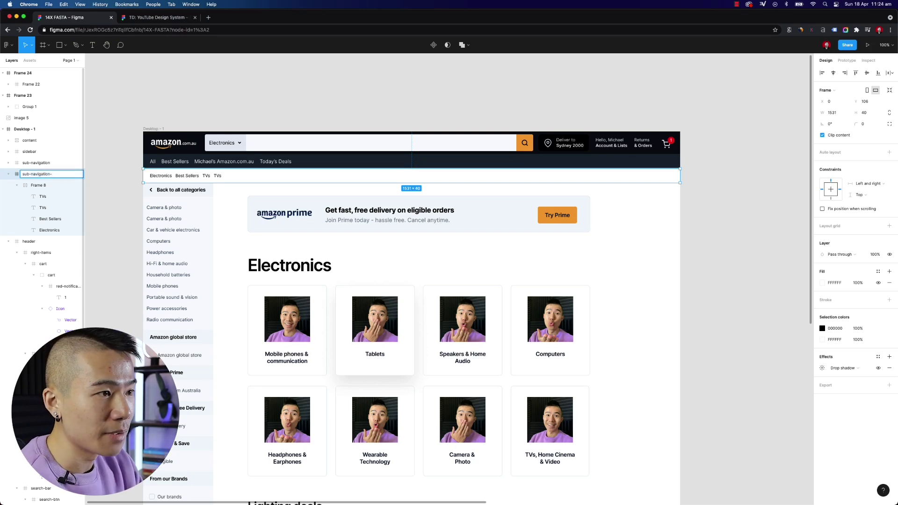
type("-1")
key("Return")
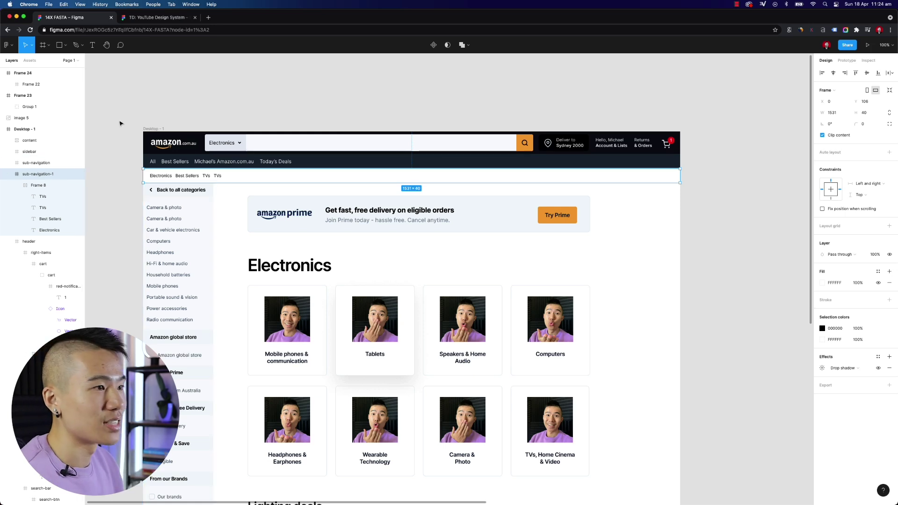
left_click(148, 95)
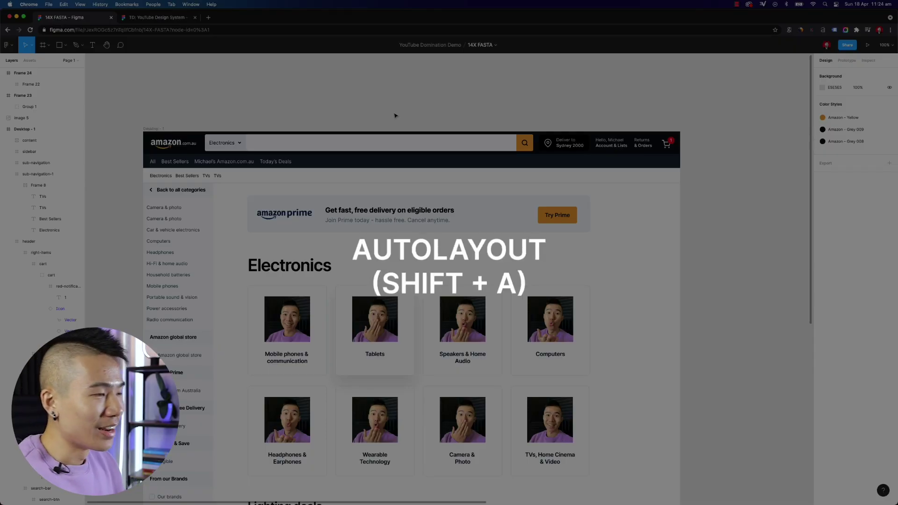
Expand the sub-navigation and content layers and examine the auto layout settings of content's nested frames down to Frame 12.
left_click(7, 161)
left_click(29, 140)
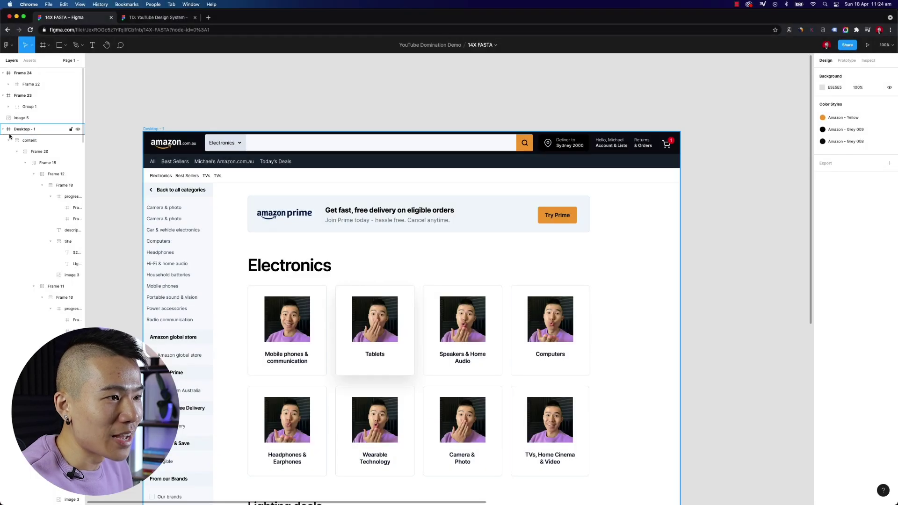
left_click(28, 140)
left_click(39, 152)
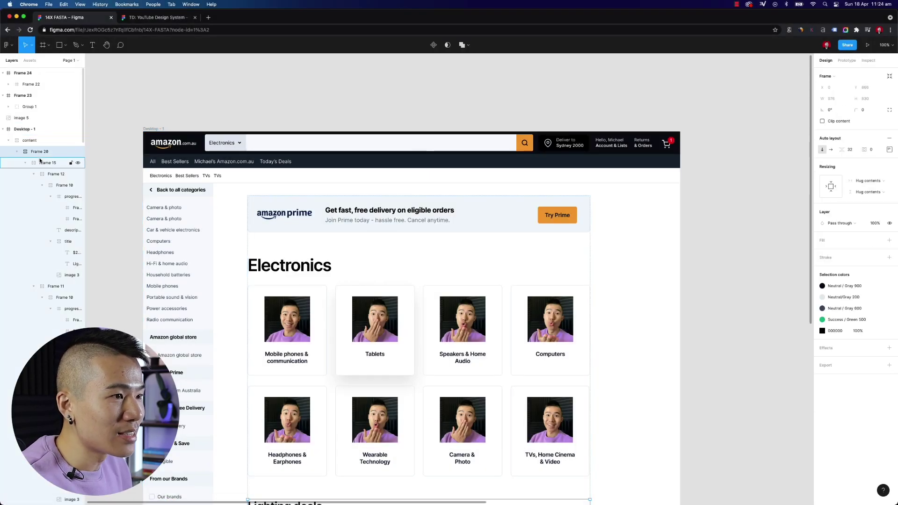
left_click(45, 163)
left_click(52, 174)
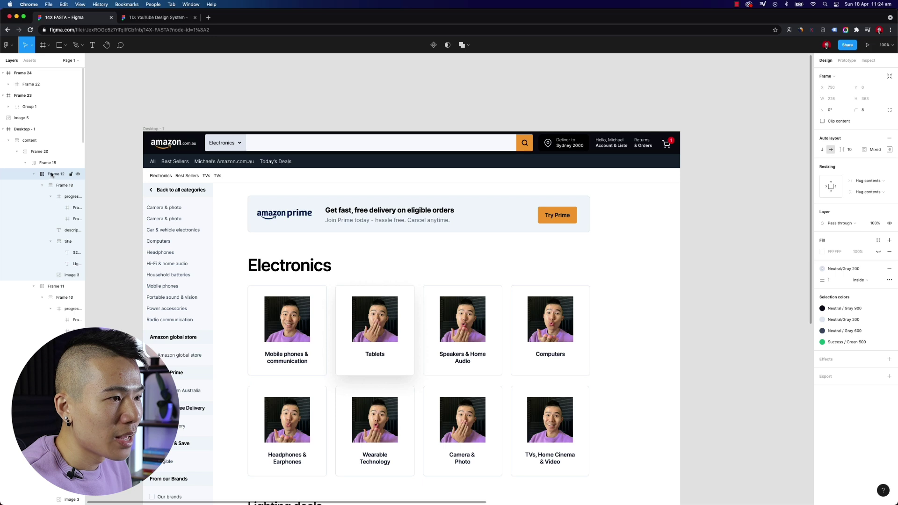
left_click(171, 80)
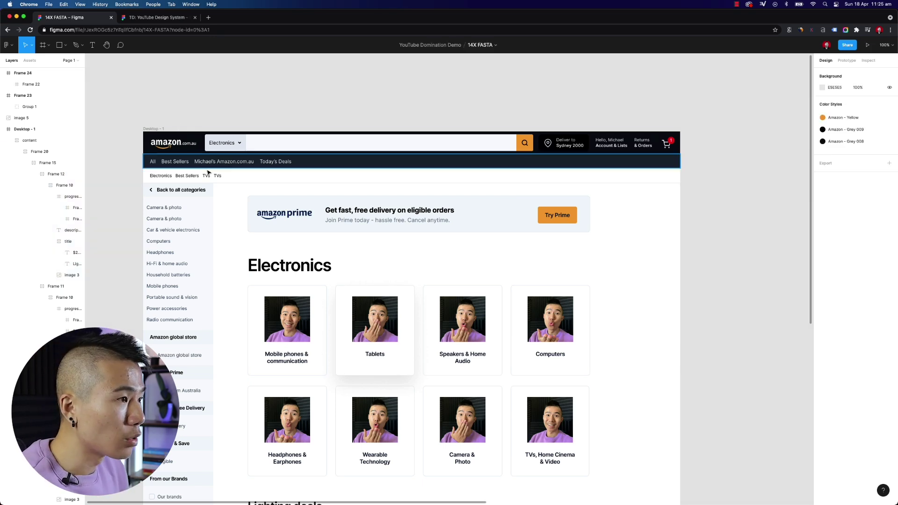
Duplicate the Today's Deals link in the dark sub-navigation bar eight times.
left_click(286, 161, "super")
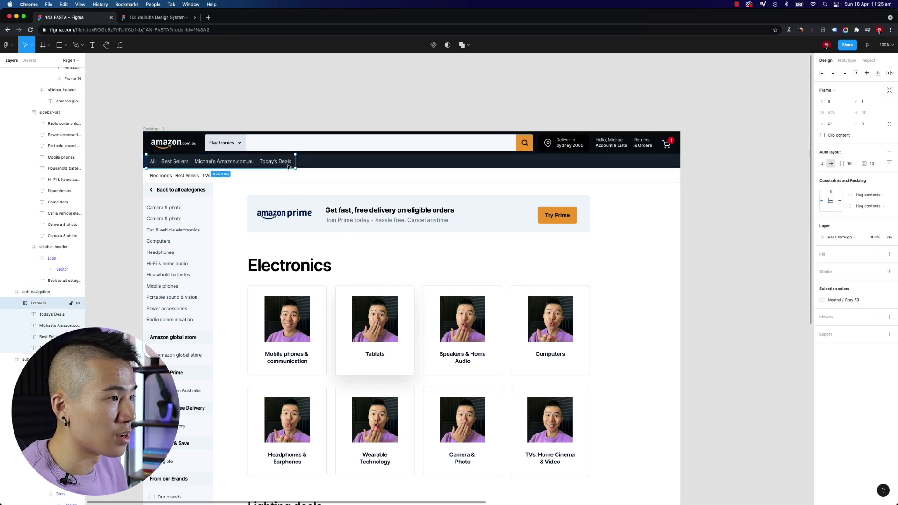
key("super+d")
key("super+d")
key("super+d")
key("super+d")
key("super+d")
key("super+d")
key("super+d")
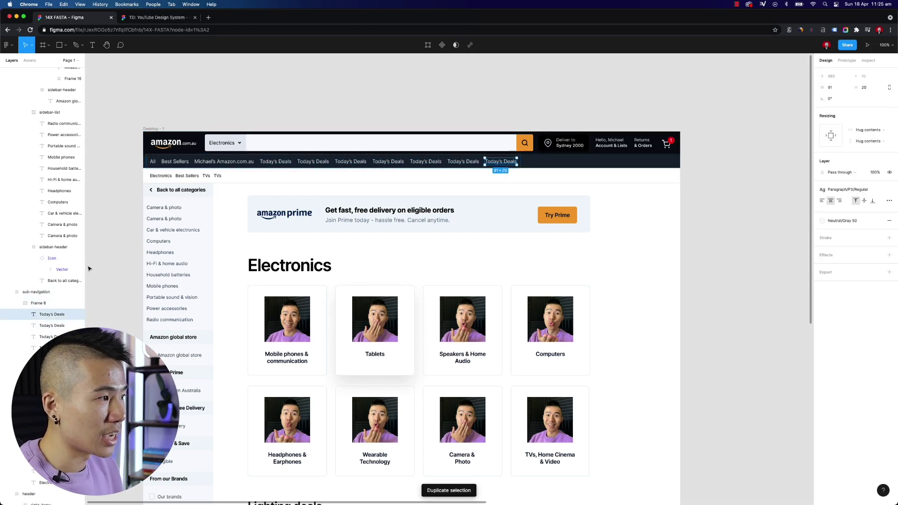
key("super+d")
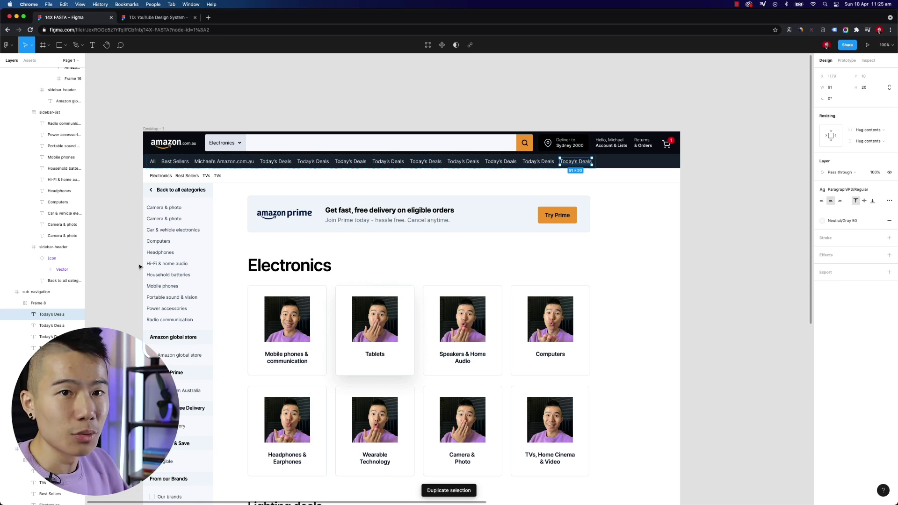
Duplicate the first Camera & photo item in the sidebar list seven times.
left_click(176, 210)
double_click(173, 209)
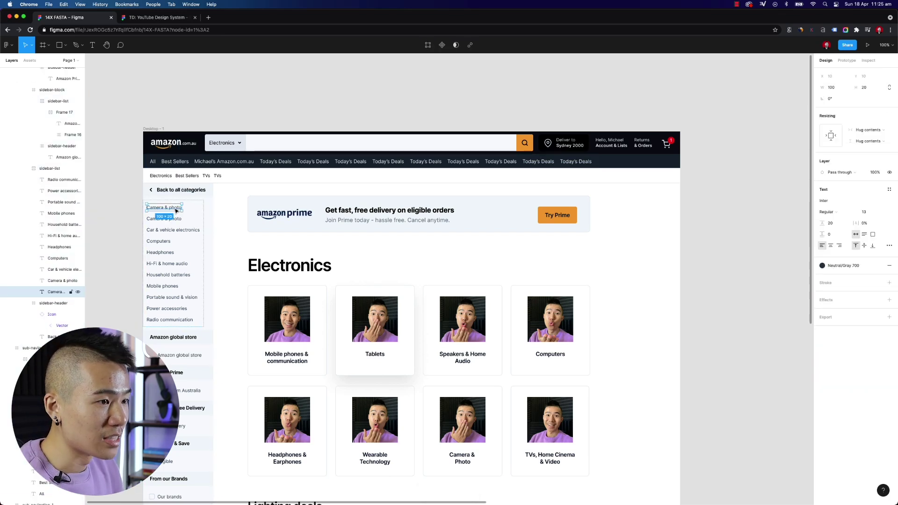
key("super+d")
key("super+d")
key("super+d")
key("super+d")
key("super+d")
key("super+d")
key("super+d")
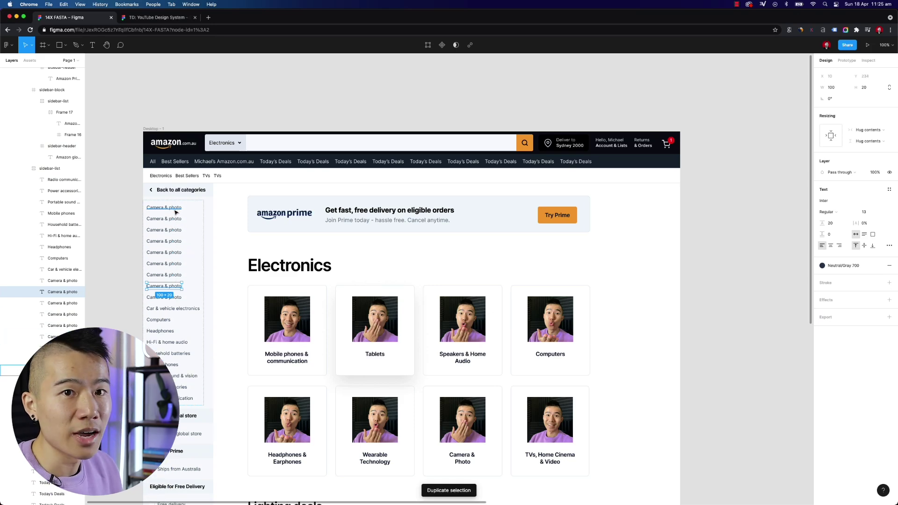
left_click(397, 116)
Duplicate the first row of category cards in the Electronics section.
scroll(420, 328, "down", 2)
left_click(395, 290)
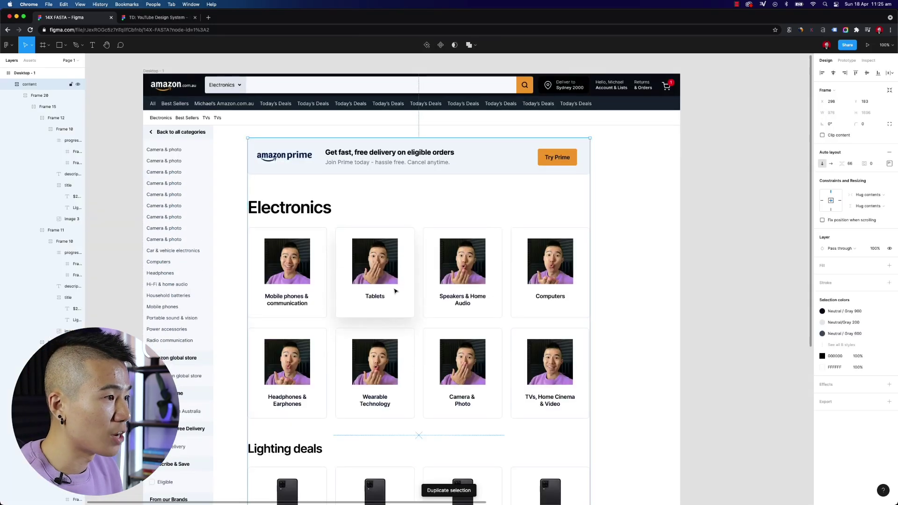
left_click(395, 291)
left_click(411, 257)
key("super+d")
scroll(406, 262, "down", 2)
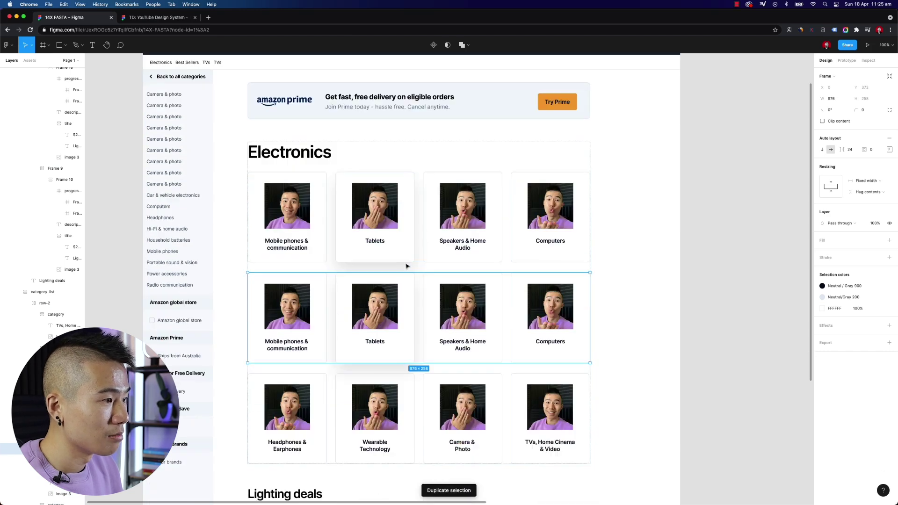
Duplicate the row of category cards that starts with Headphones & Earphones.
scroll(405, 265, "down", 2)
key("Tab")
key("super+d")
scroll(622, 260, "down", 10)
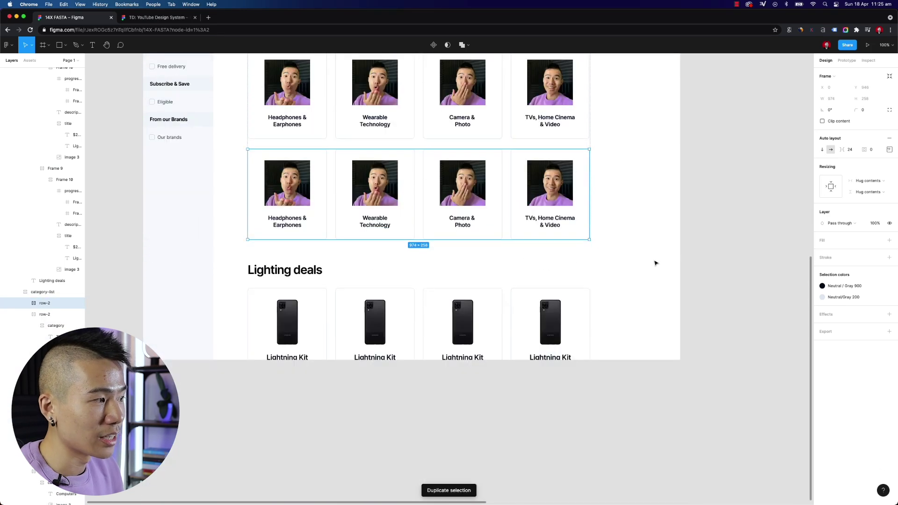
left_click(694, 256)
scroll(673, 261, "up", 16)
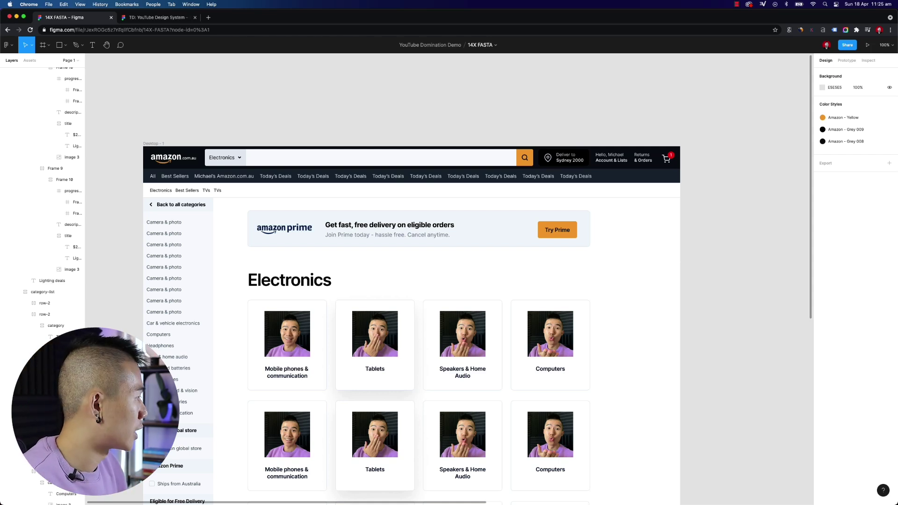
Examine the auto layout spacing between items of the first Mobile phones & communication card.
scroll(597, 304, "down", 2)
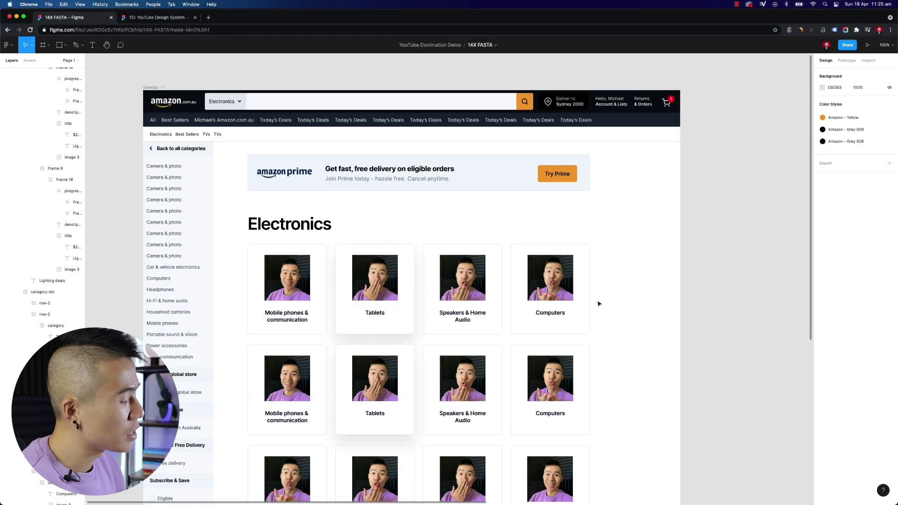
scroll(260, 277, "down", 2)
left_click(305, 237)
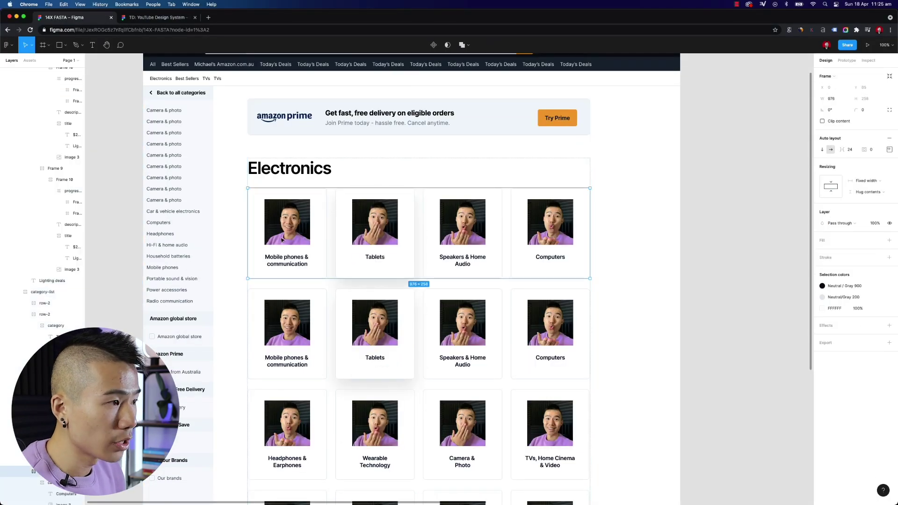
left_click(282, 240)
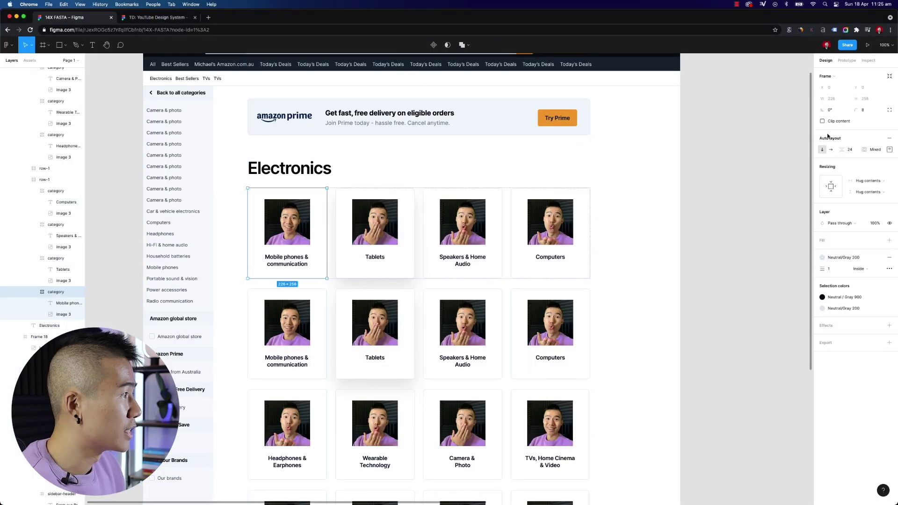
left_click(854, 150)
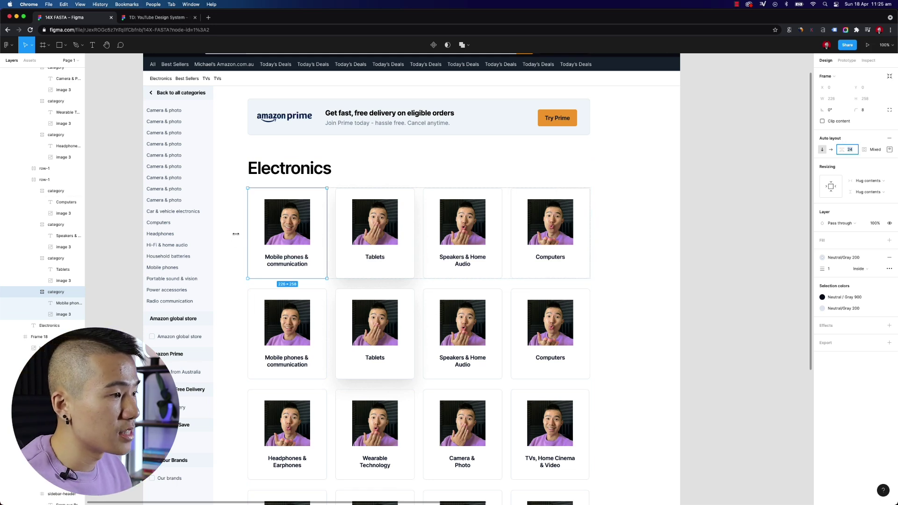
Duplicate the Mobile phones & communication label twice within the first category card.
left_click(302, 258)
double_click(302, 258)
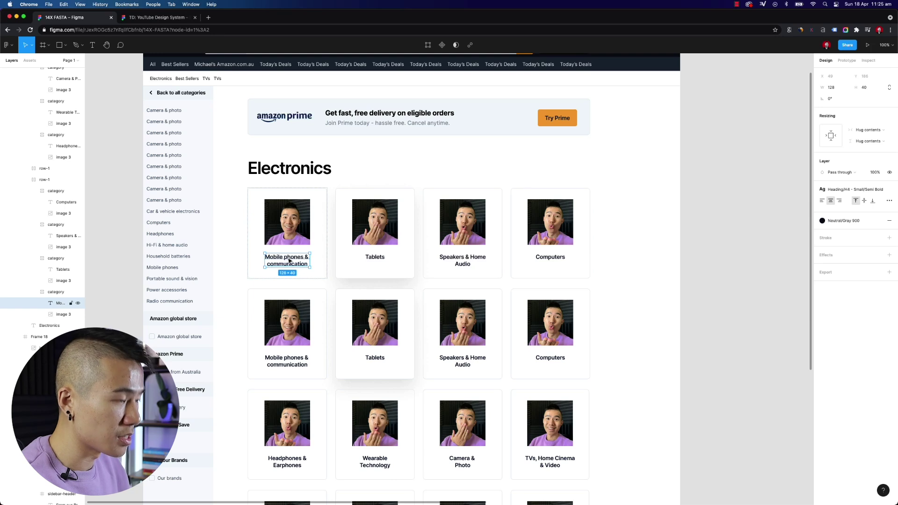
key("super+d")
key("super+d")
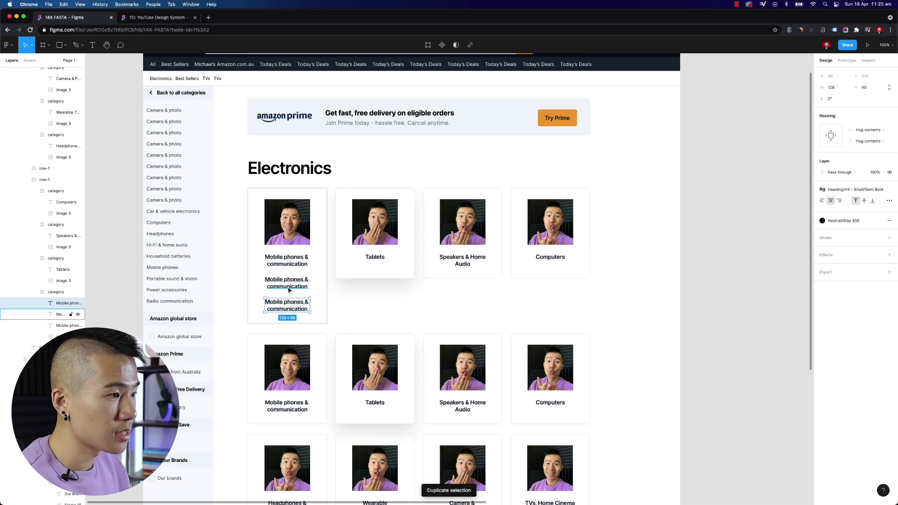
key("Escape")
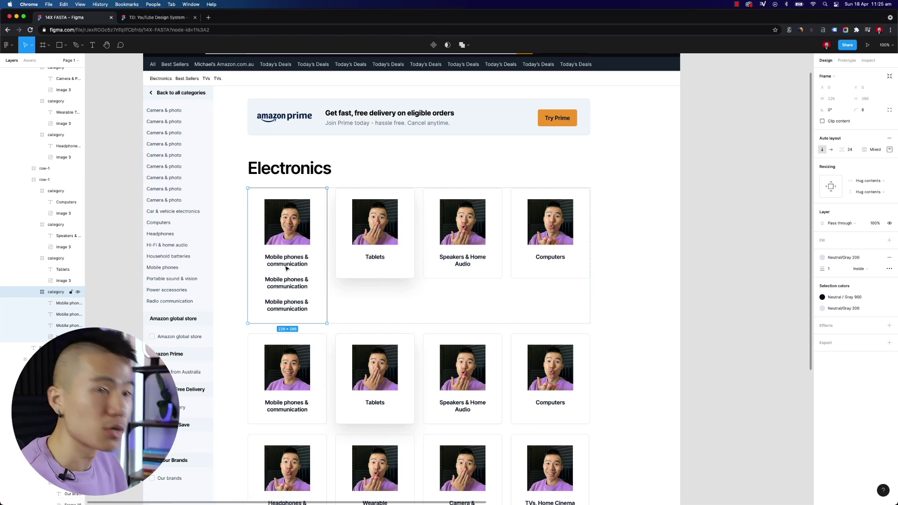
Insert a spacer rectangle without fill, about 114 wide and 49 high, below the first label of the Mobile phones & communication card.
key("r")
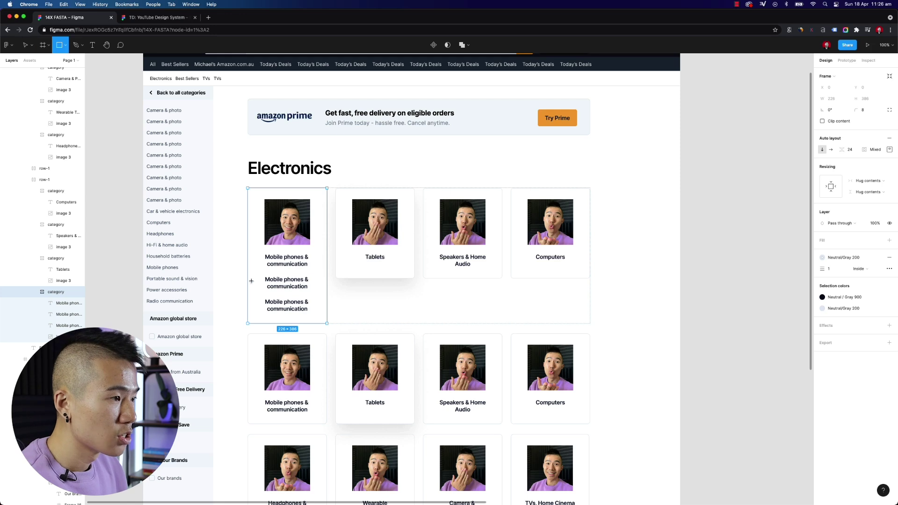
left_click_drag(258, 272, 299, 285)
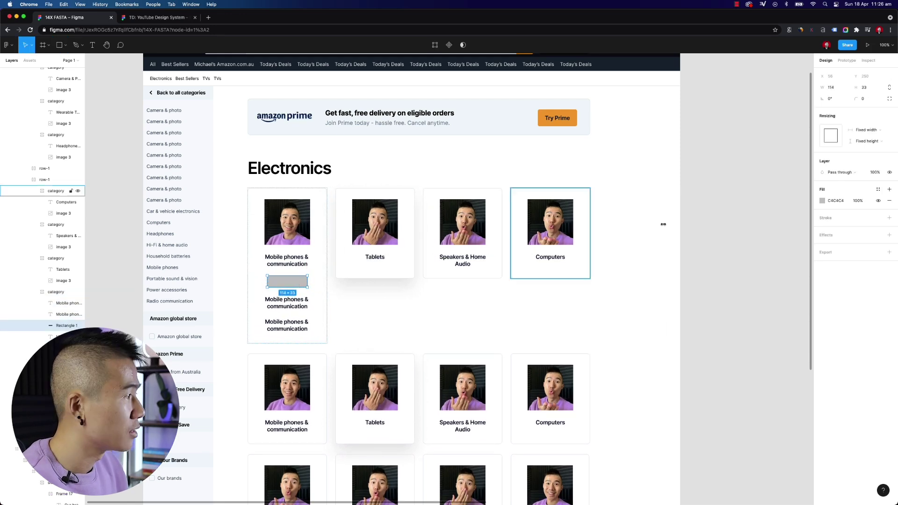
left_click(888, 200)
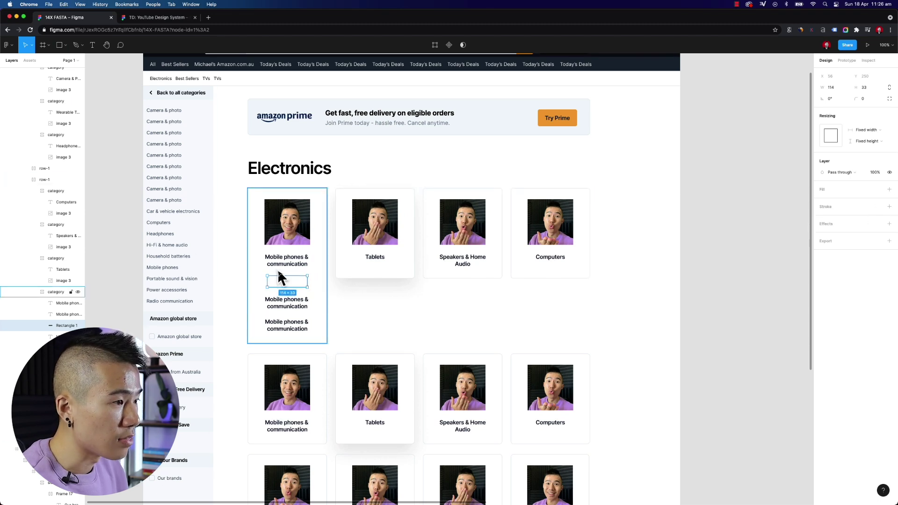
left_click_drag(280, 275, 282, 273)
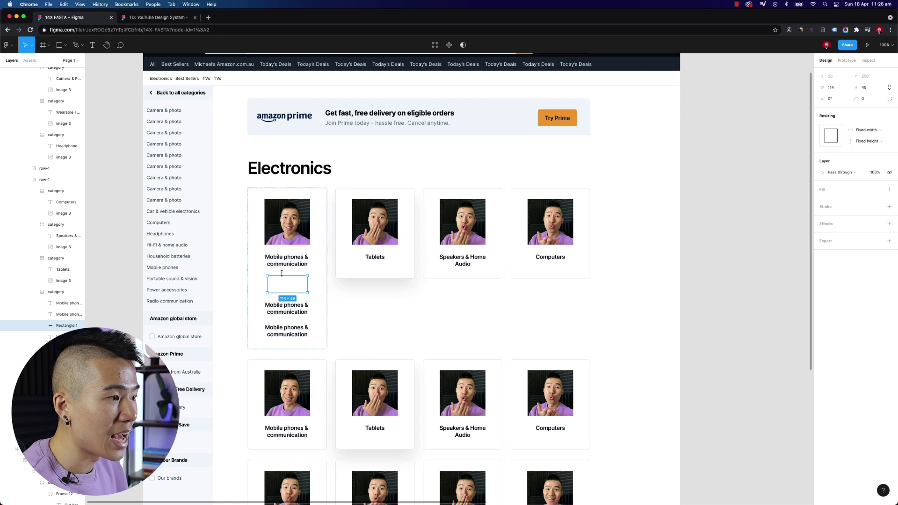
left_click(616, 326)
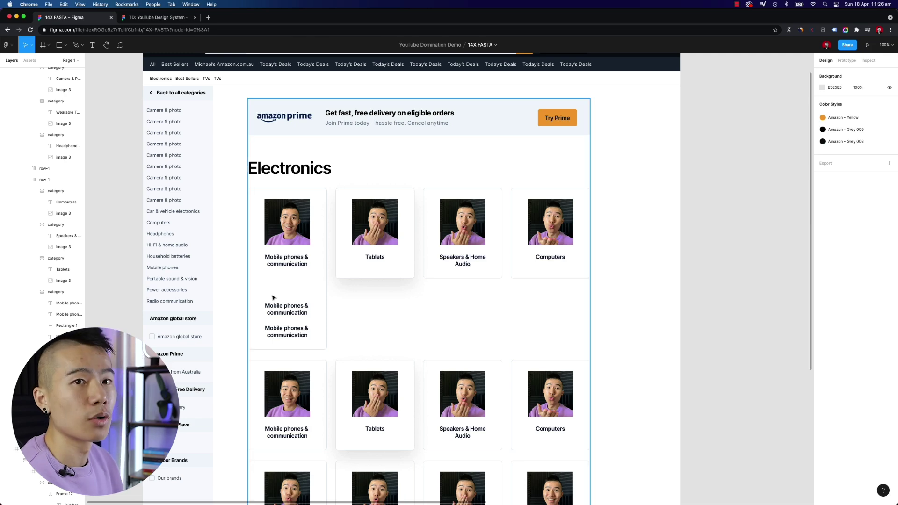
Undo the spacer rectangle and the duplicated labels in the first Mobile phones & communication card.
left_click_drag(277, 306, 289, 312)
key("ctrl+z")
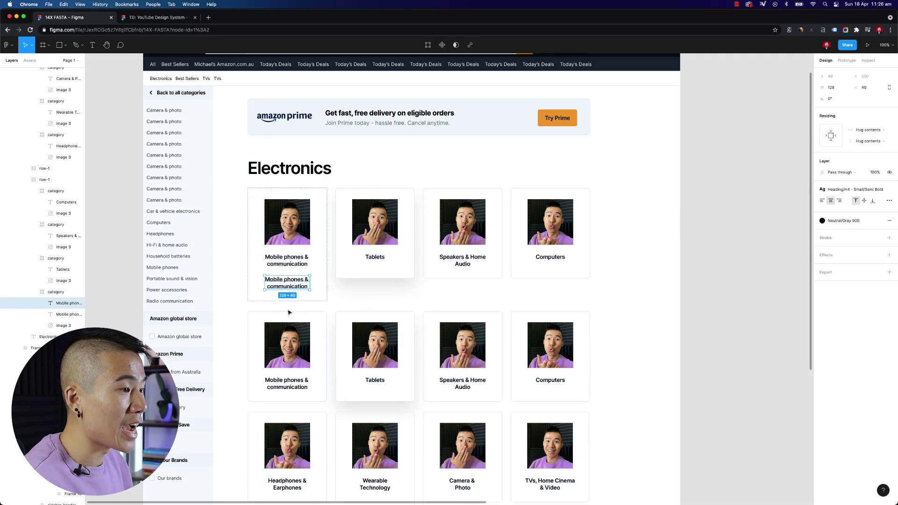
key("ctrl+z")
left_click(623, 241)
scroll(623, 240, "up", 3)
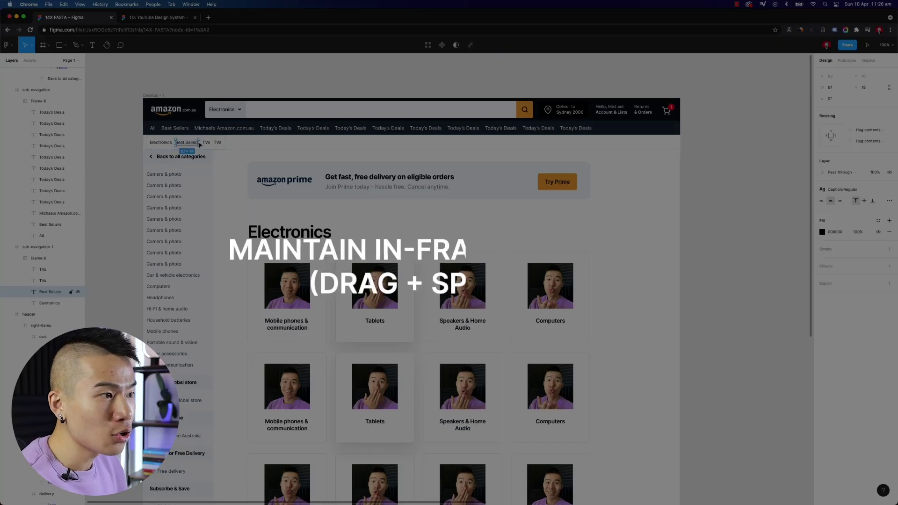
Try moving the Amazon Prime logo out of its banner to above the Electronics heading, and undo the move.
left_click(268, 182)
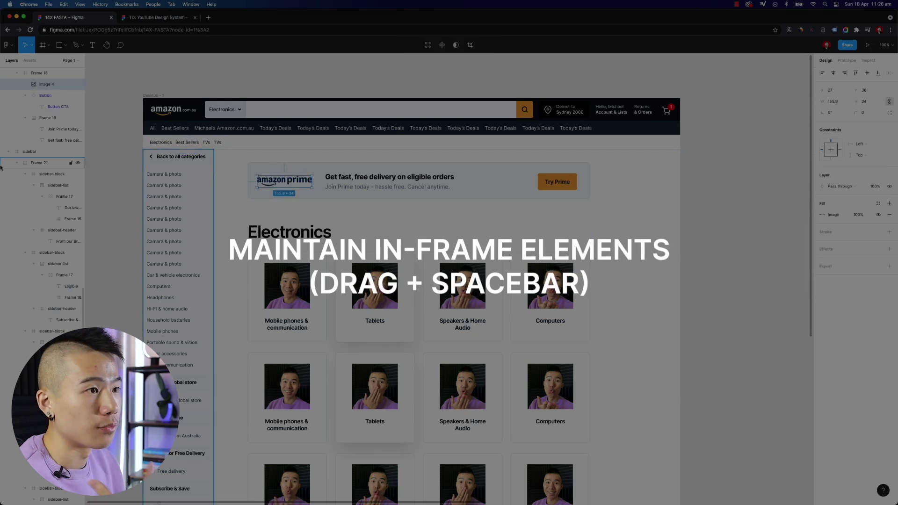
scroll(46, 71, "up", 1)
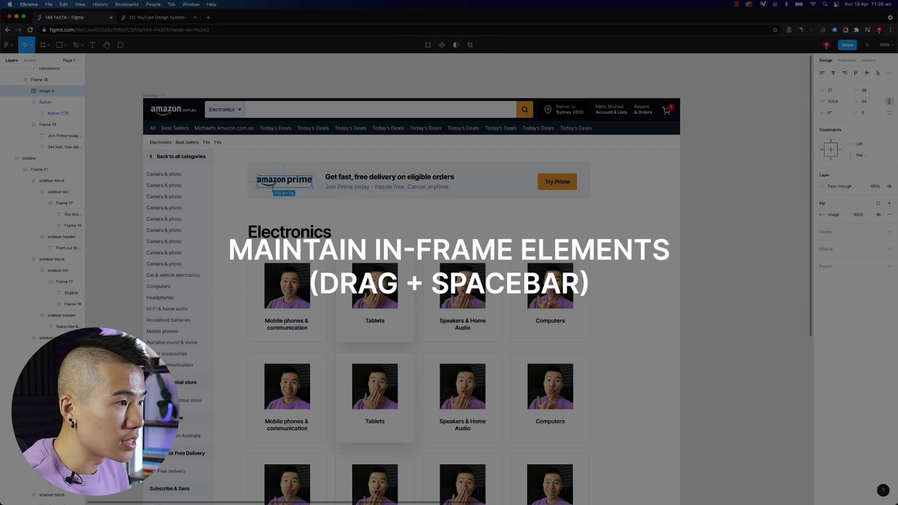
left_click_drag(280, 181, 296, 219)
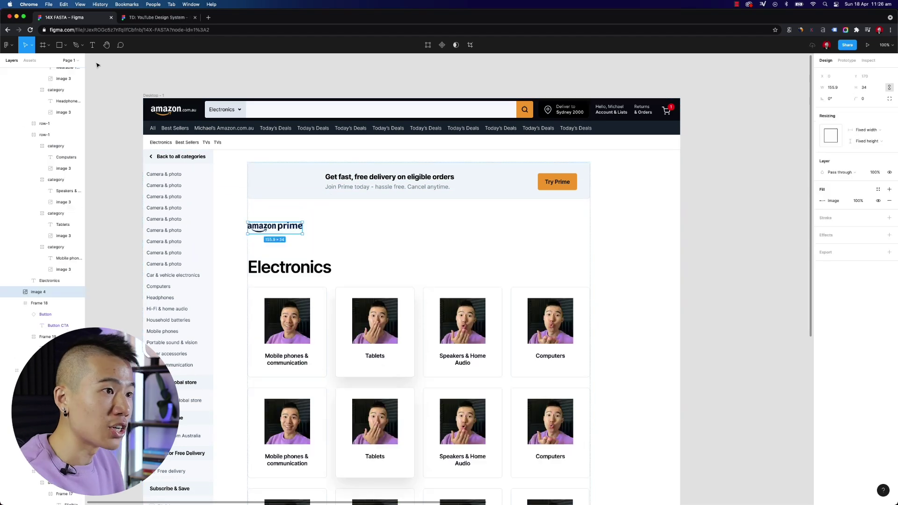
key("super+z")
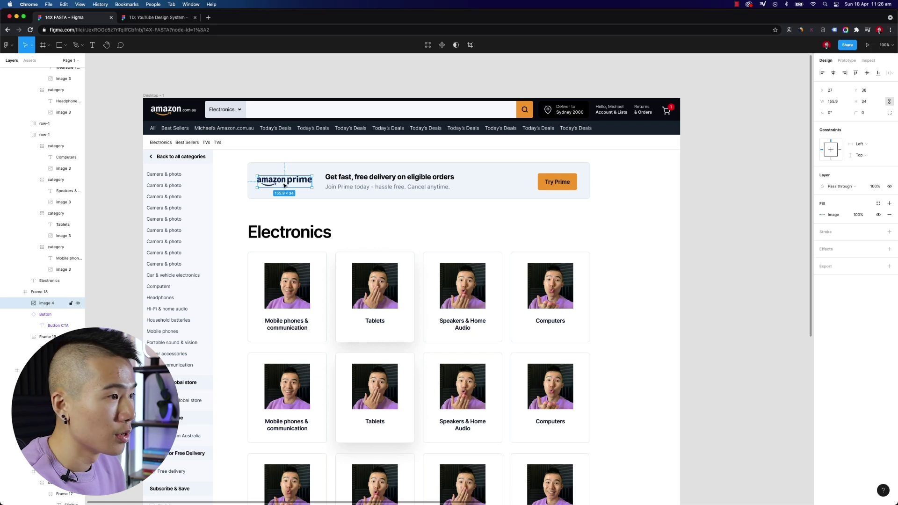
Reposition the Amazon Prime logo to X 32, Y 41 while keeping it inside the banner frame.
mouse_move(283, 184)
left_mouse_down()
mouse_move(336, 140)
mouse_move(261, 278)
mouse_move(648, 357)
mouse_move(277, 124)
mouse_move(326, 354)
mouse_move(336, 176)
mouse_move(229, 200)
mouse_move(226, 188)
mouse_move(284, 185)
left_mouse_up()
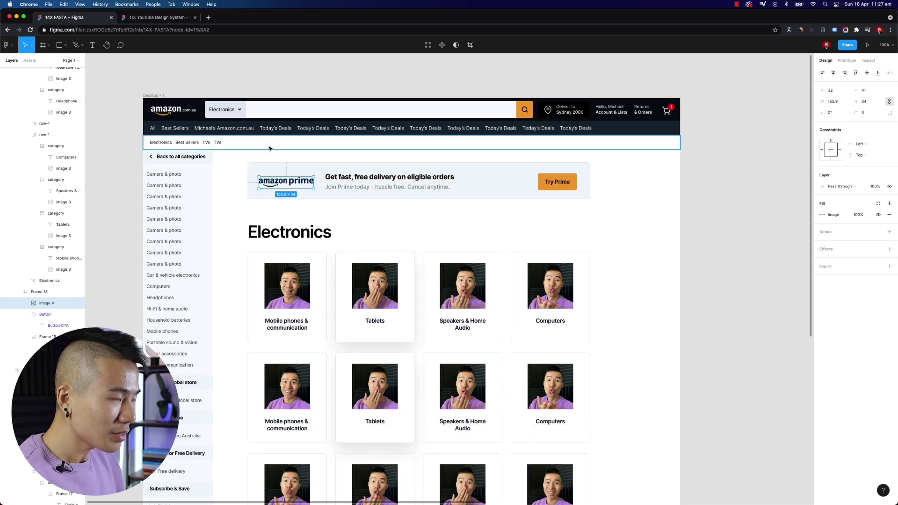
left_click(424, 212)
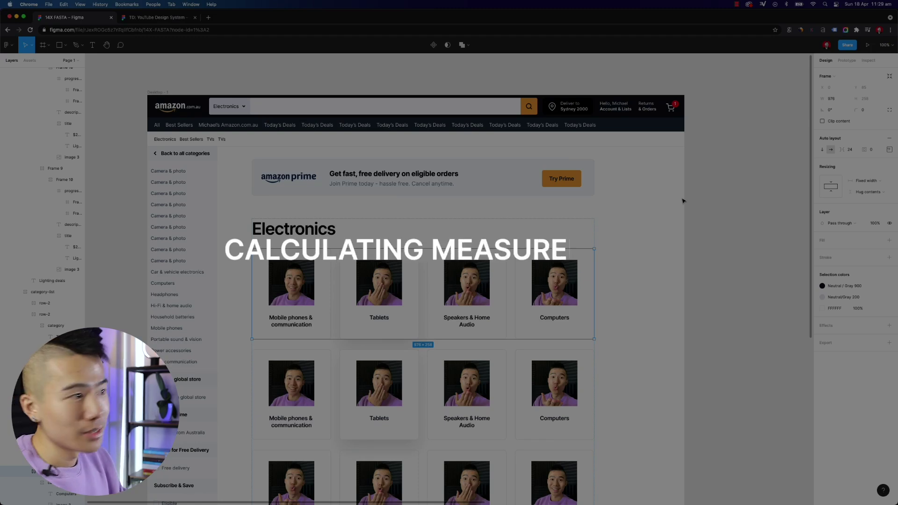
Divide the header frame's height by four with the expression 64/4, and undo the height change.
left_click(668, 199)
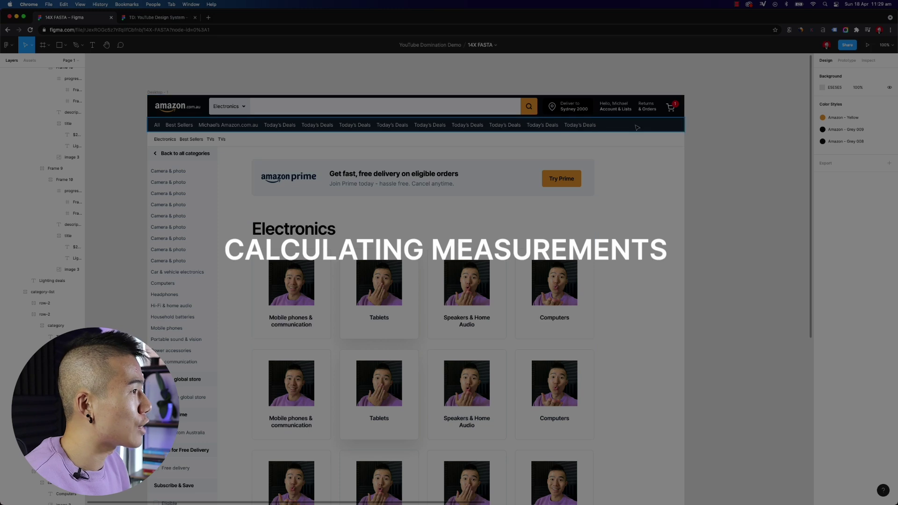
left_click(643, 101)
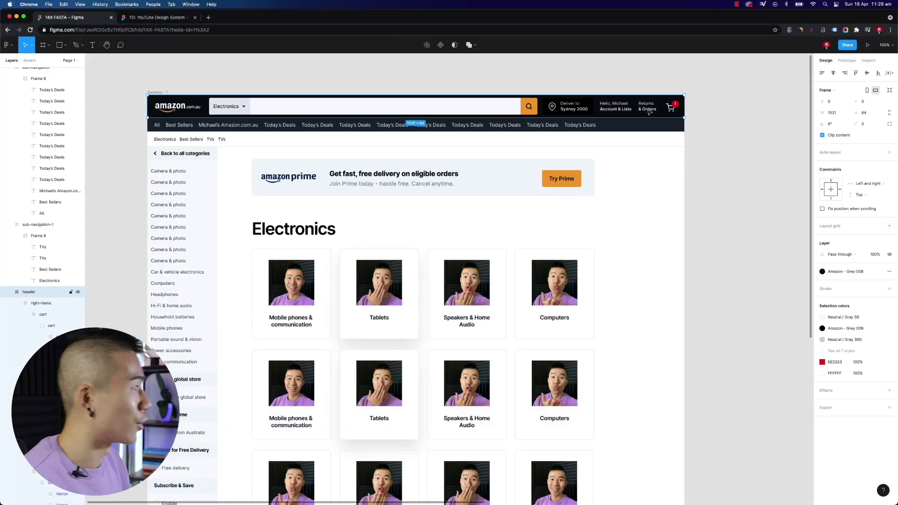
left_click(869, 115)
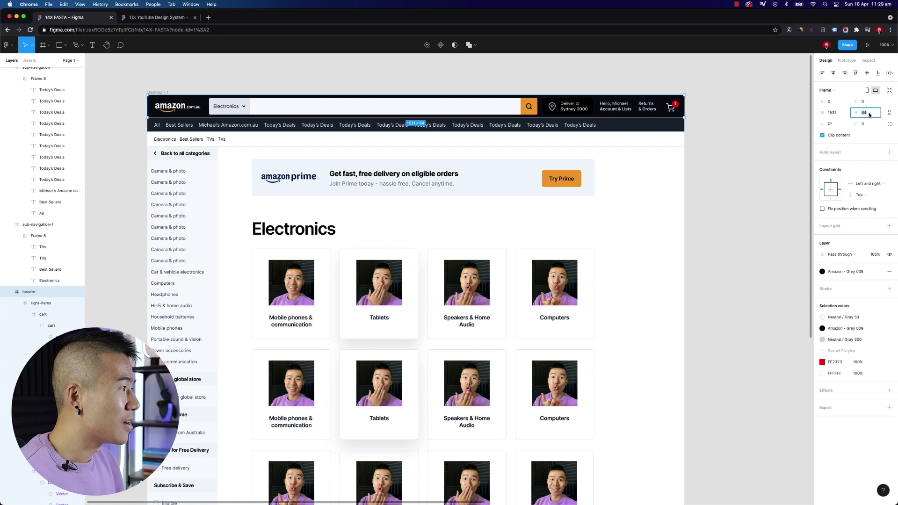
left_click(868, 115)
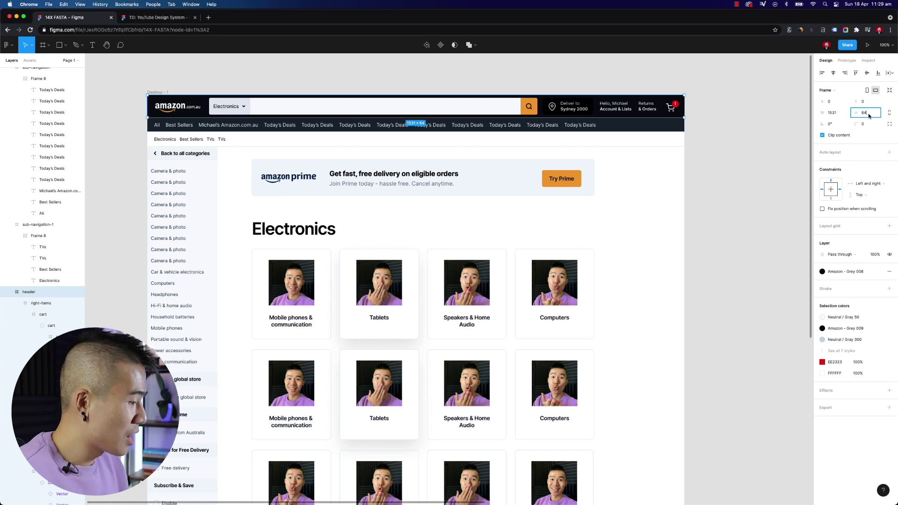
type("/")
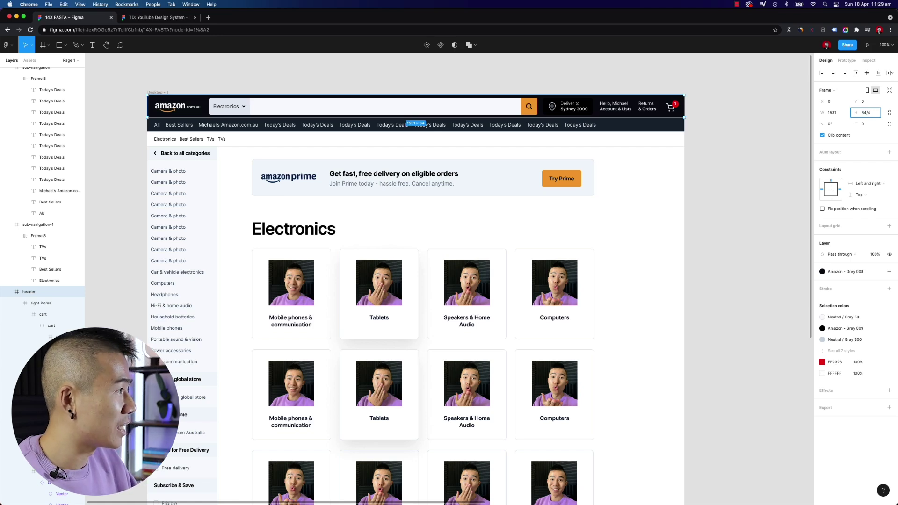
type("4")
key("Return")
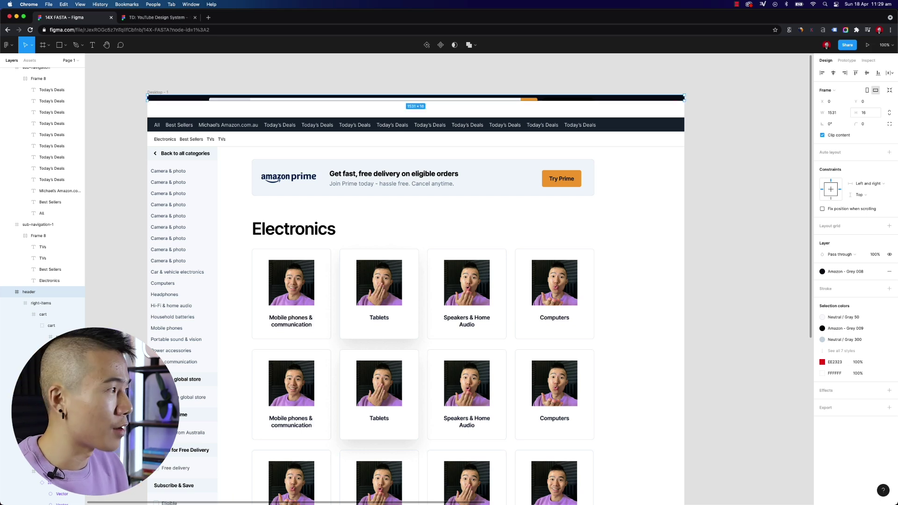
key("super+z")
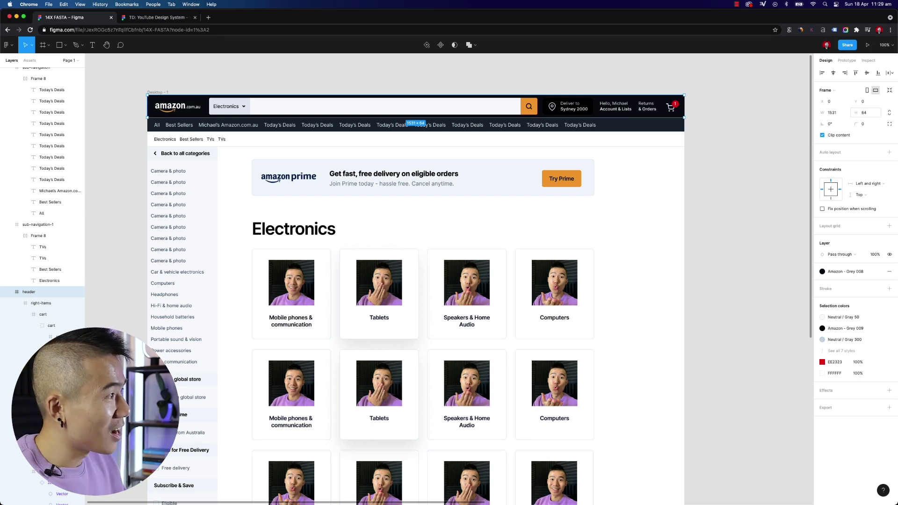
Multiply the header frame's height to 128 with a calculation in the height value, undo it and clear the selection.
left_click(836, 114)
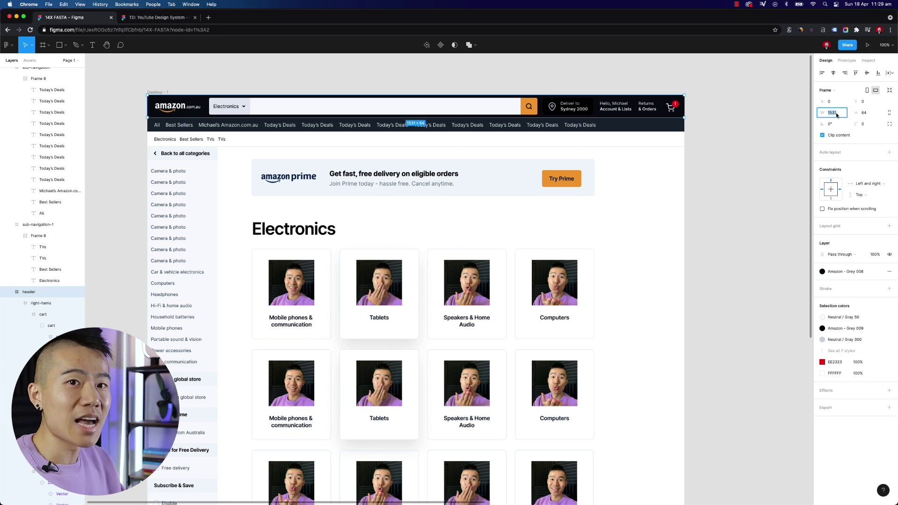
key("Right")
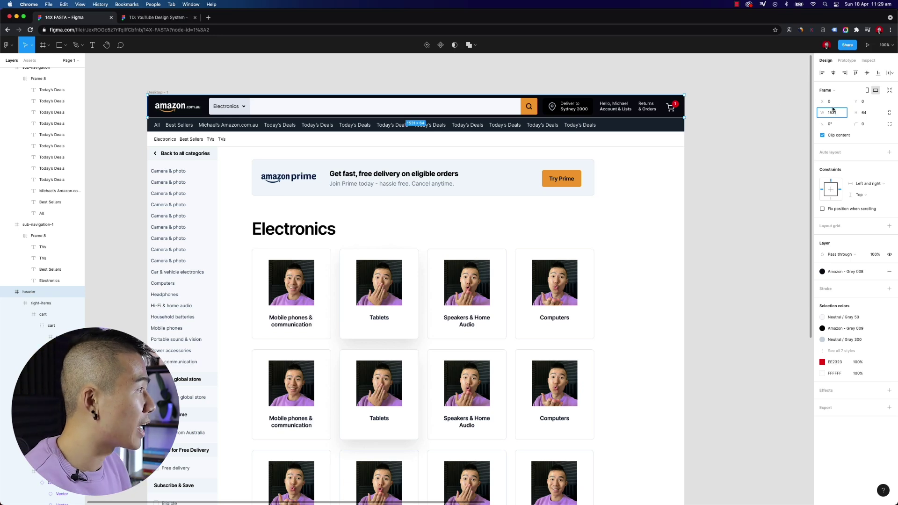
left_click(870, 115)
key("Right")
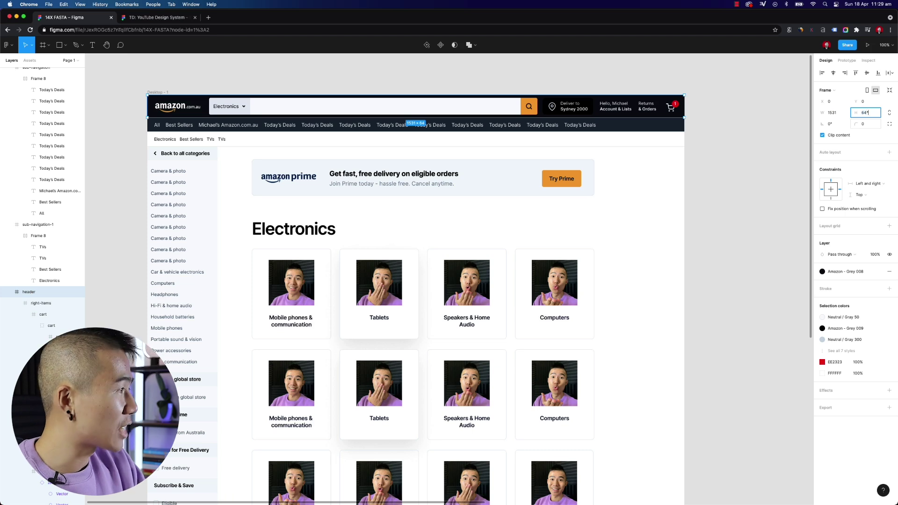
key("Return")
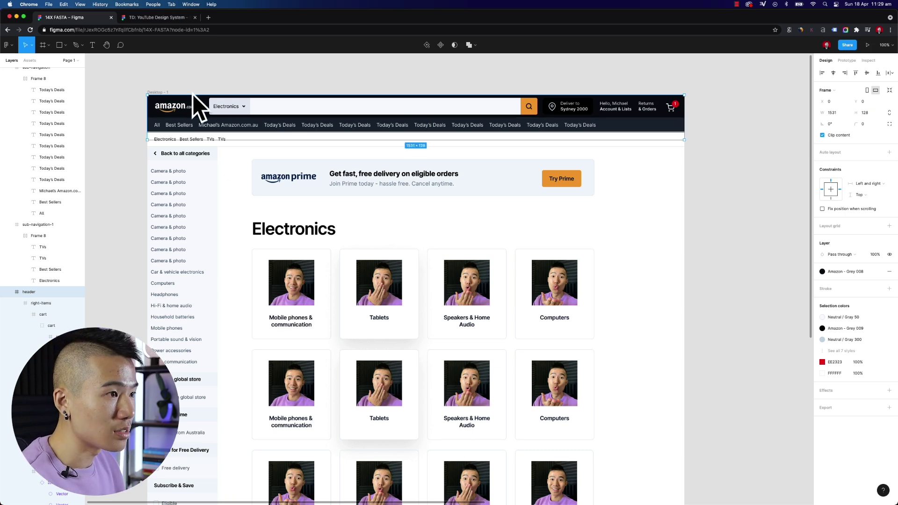
key("ctrl+z")
left_click(663, 163)
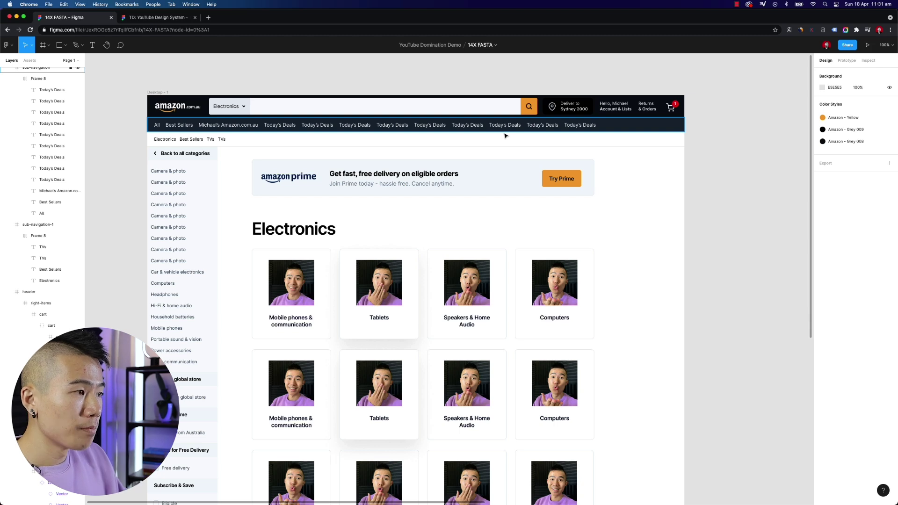
Examine the layer nesting of the sidebar and of the category list down to its first Mobile phones & communication card.
left_click(116, 229)
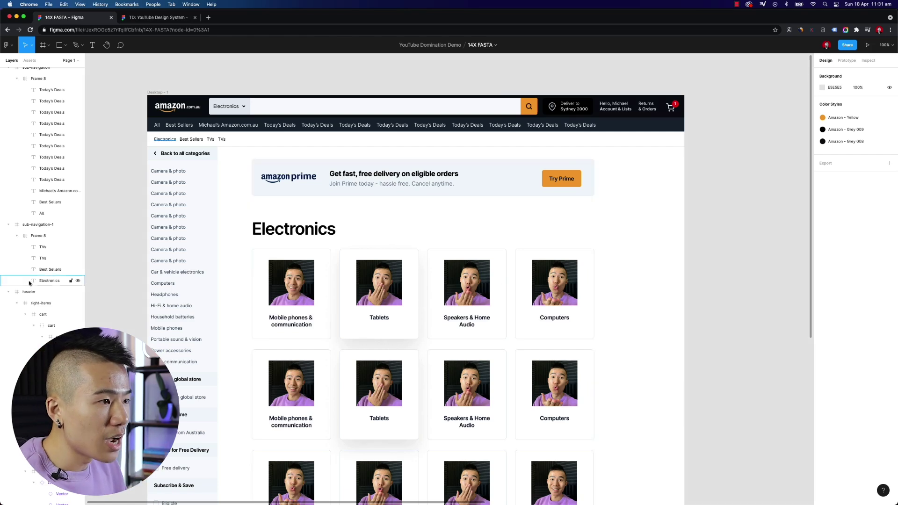
left_click(164, 203)
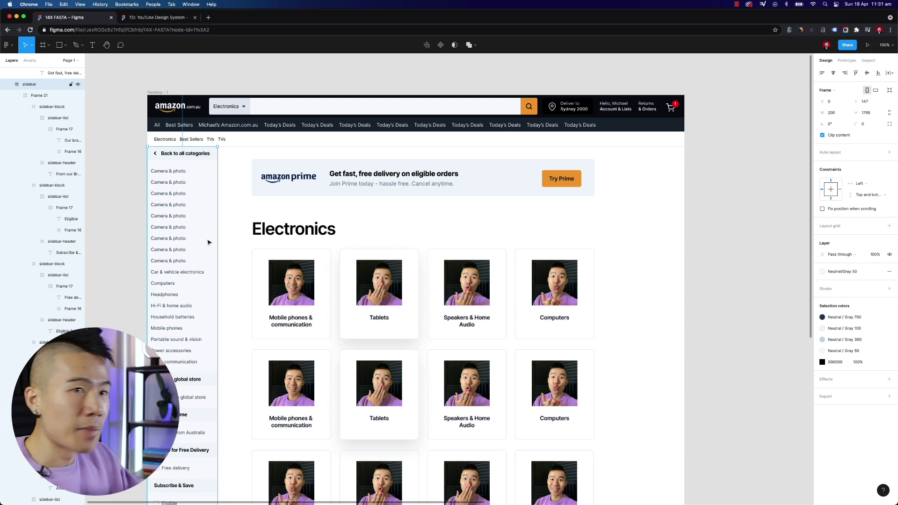
left_click(316, 270)
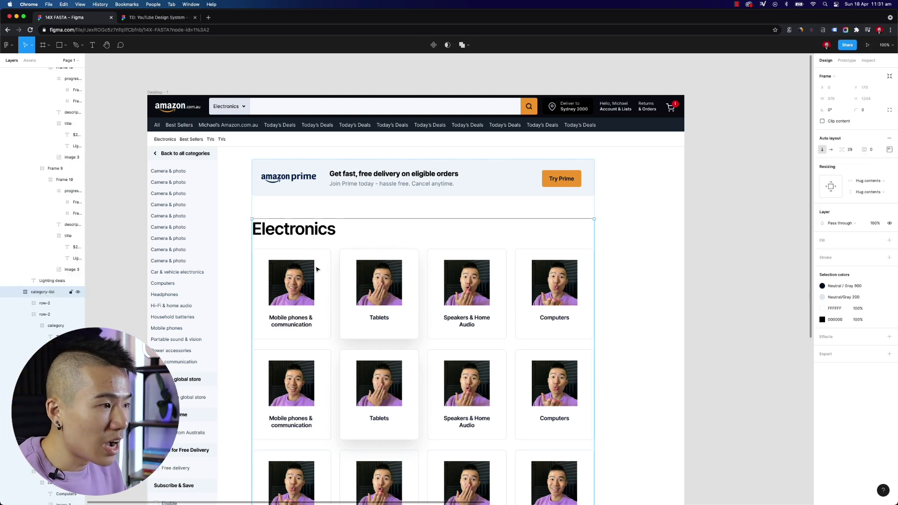
double_click(309, 275)
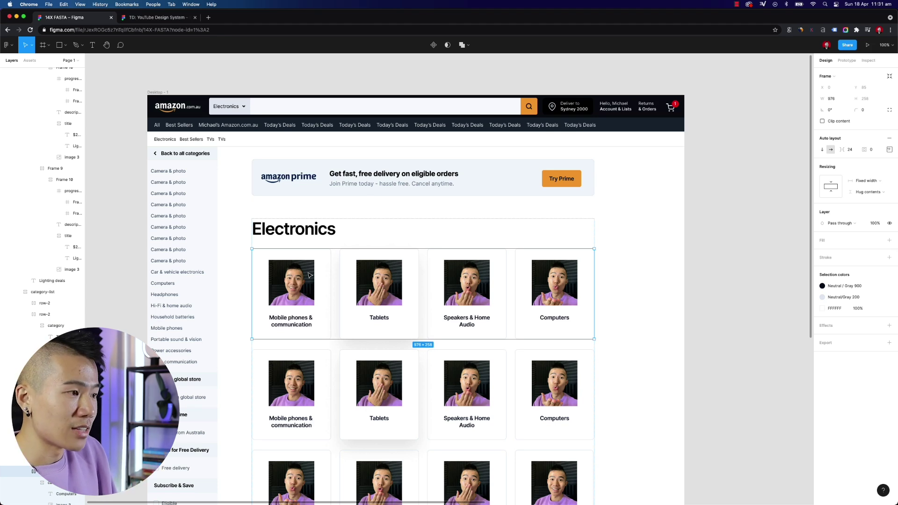
double_click(310, 275)
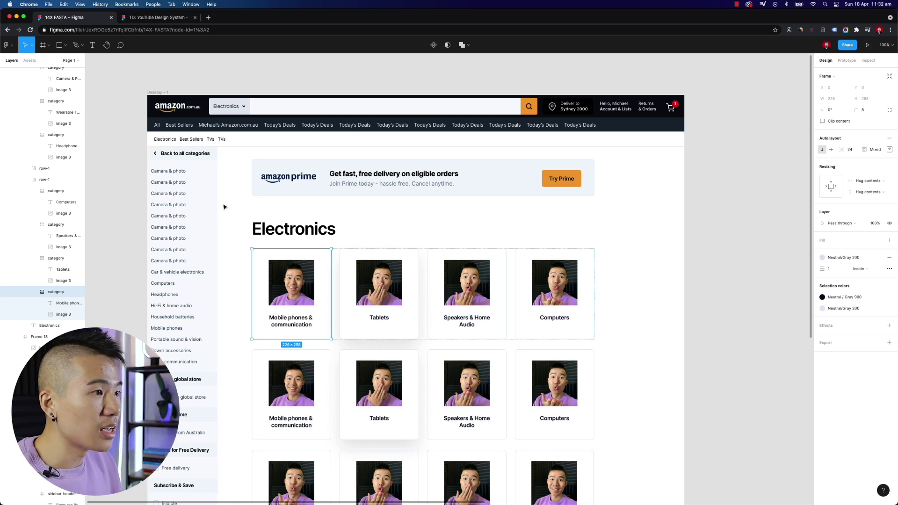
left_click(243, 183)
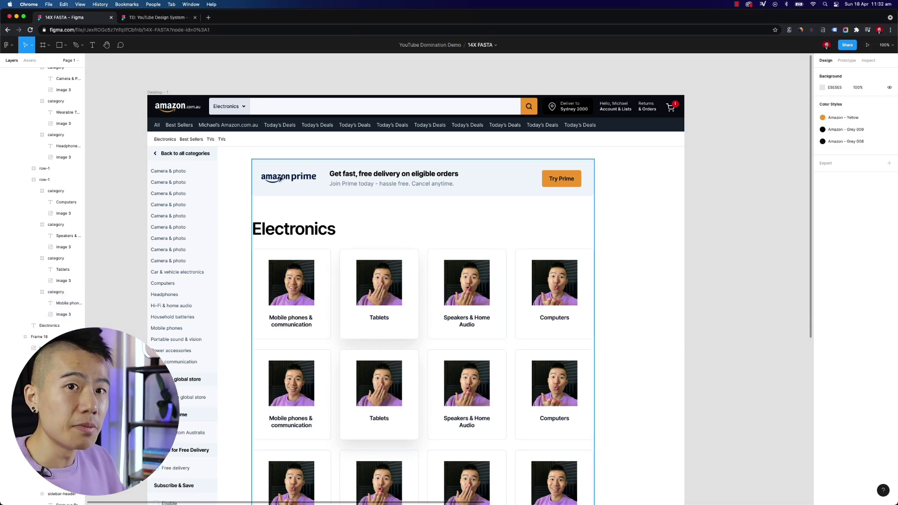